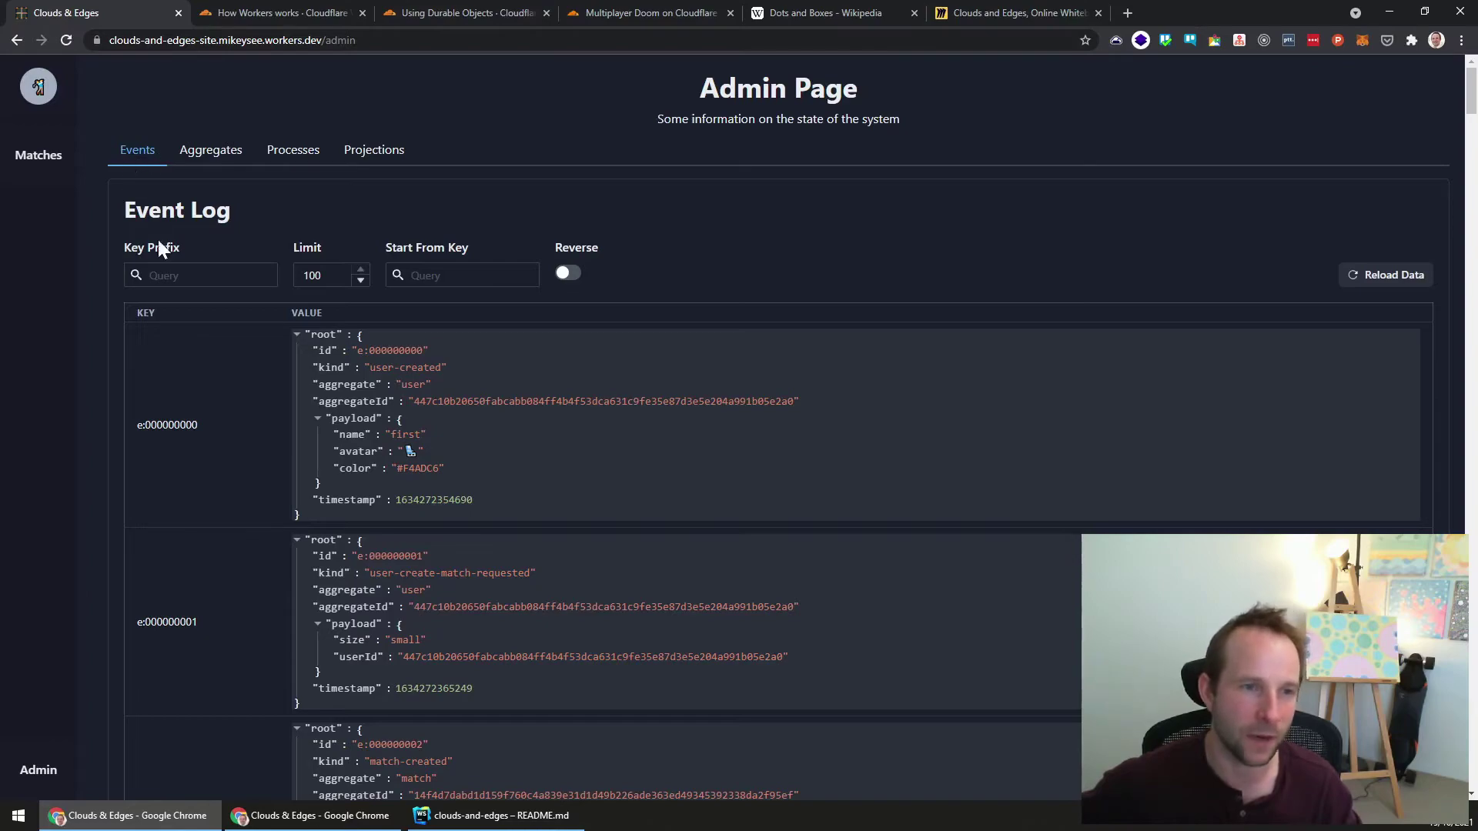
Skim through the stored events in the event log and return to its first entry
{"action": "scroll", "coordinate": [611, 510], "scroll_direction": "down", "scroll_amount": 12}
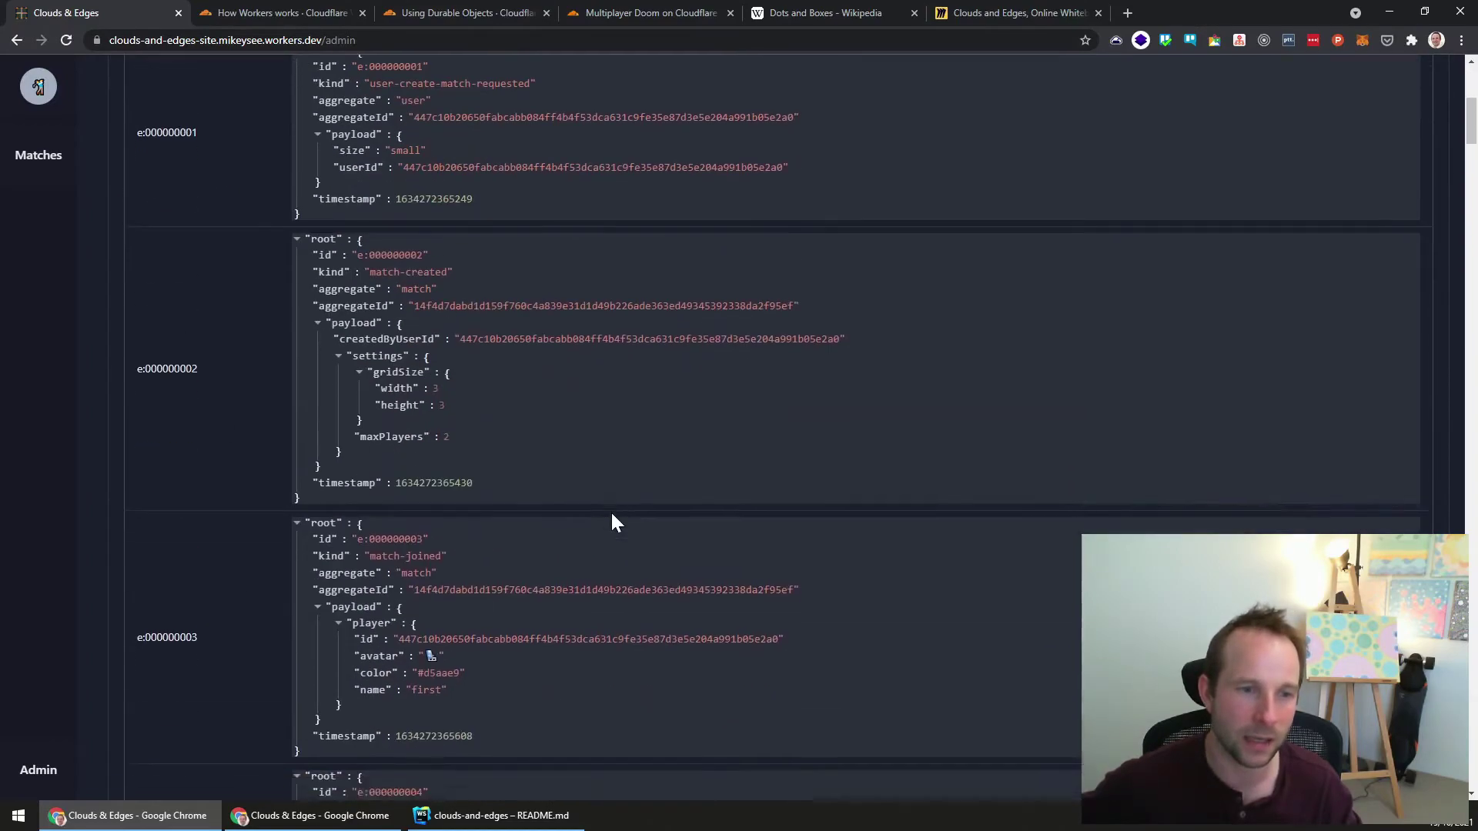
{"action": "scroll", "coordinate": [611, 511], "scroll_direction": "down", "scroll_amount": 20}
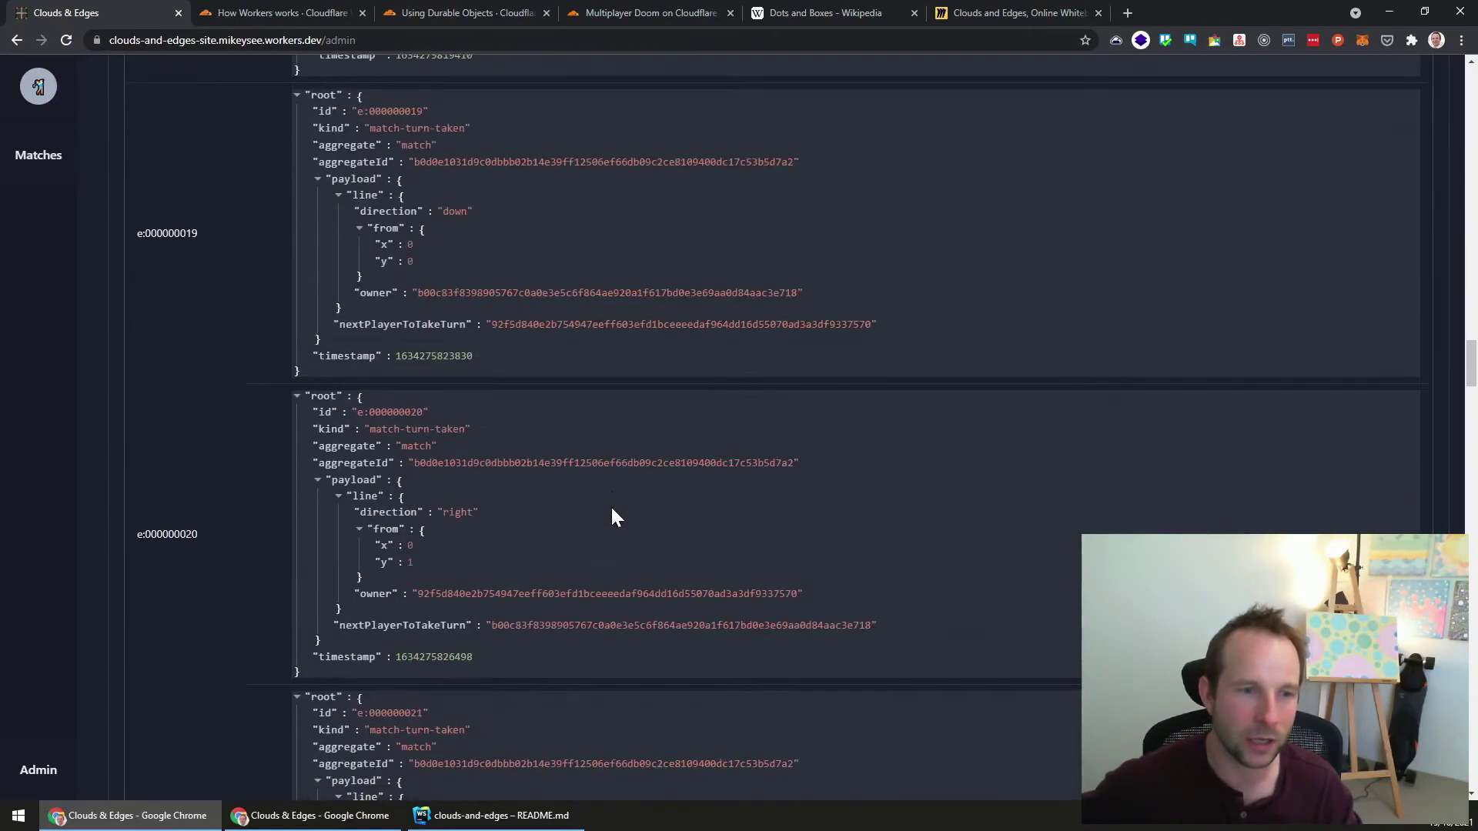
{"action": "scroll", "coordinate": [612, 509], "scroll_direction": "down", "scroll_amount": 20}
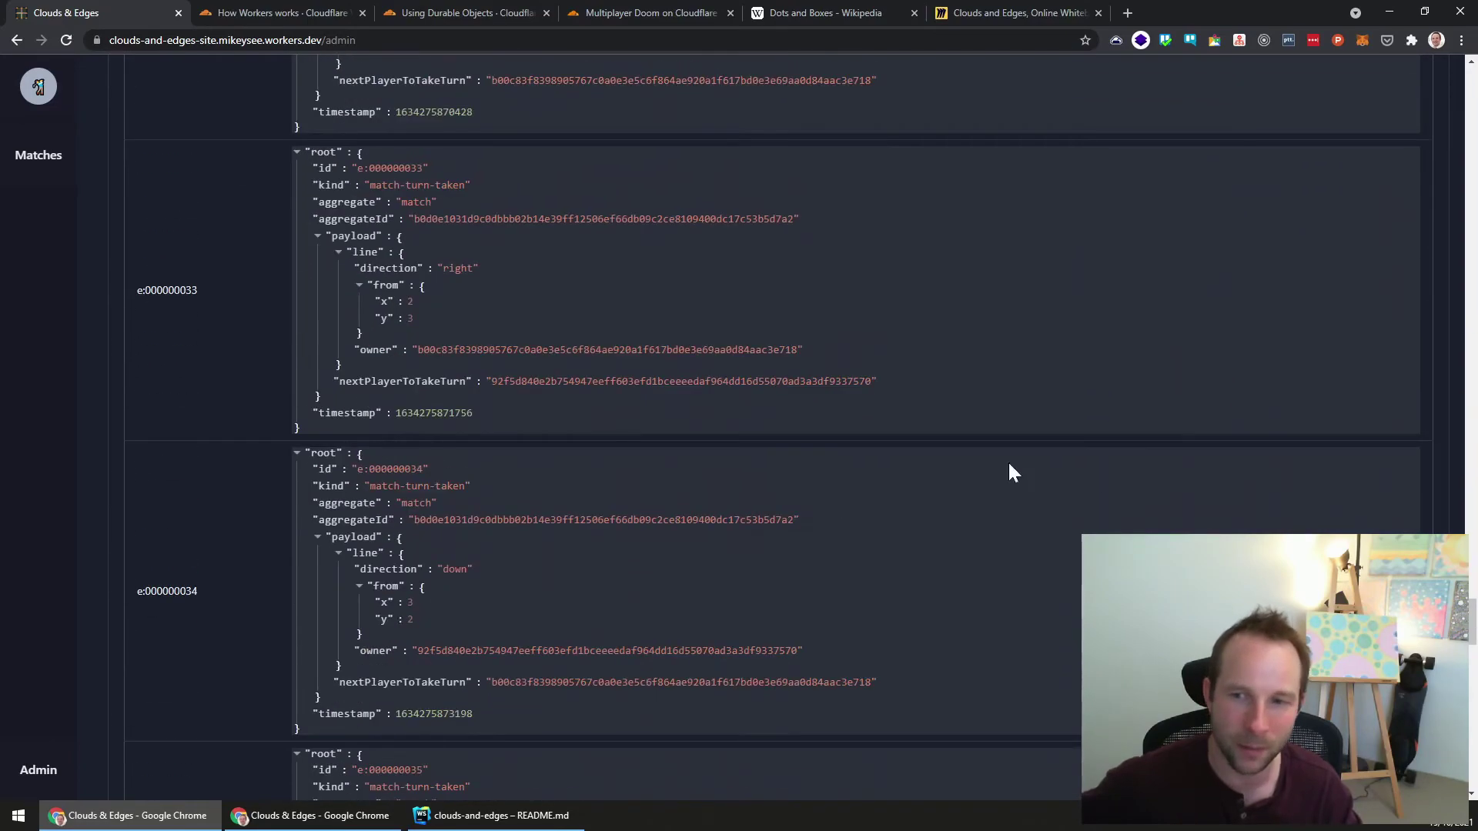
{"action": "left_click_drag", "start_coordinate": [1472, 622], "coordinate": [1447, 73]}
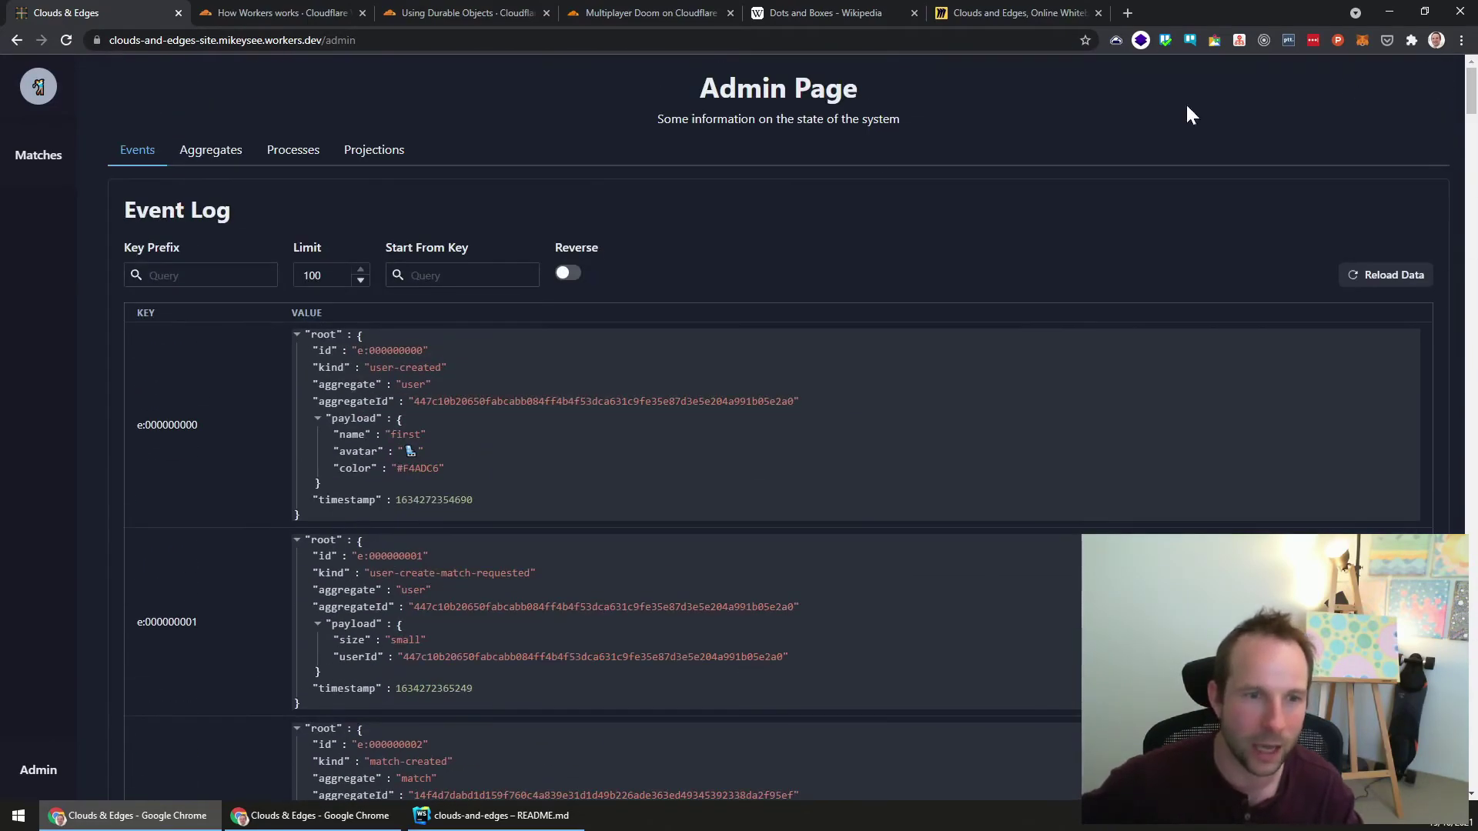
Examine the first event's key, kind, aggregate and payload name in the event log
{"action": "double_click", "coordinate": [183, 425]}
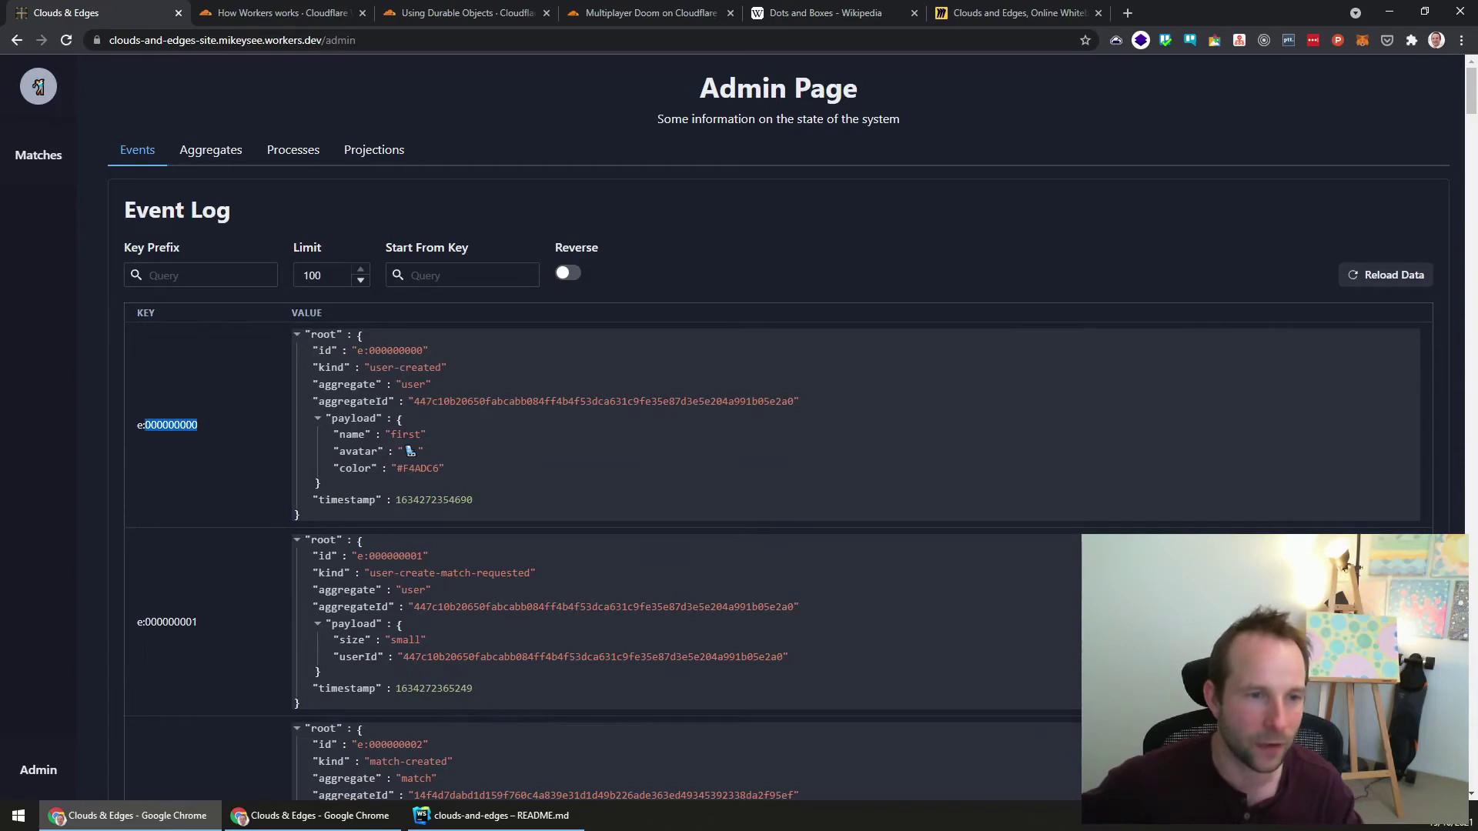
{"action": "left_click_drag", "start_coordinate": [408, 381], "coordinate": [464, 381]}
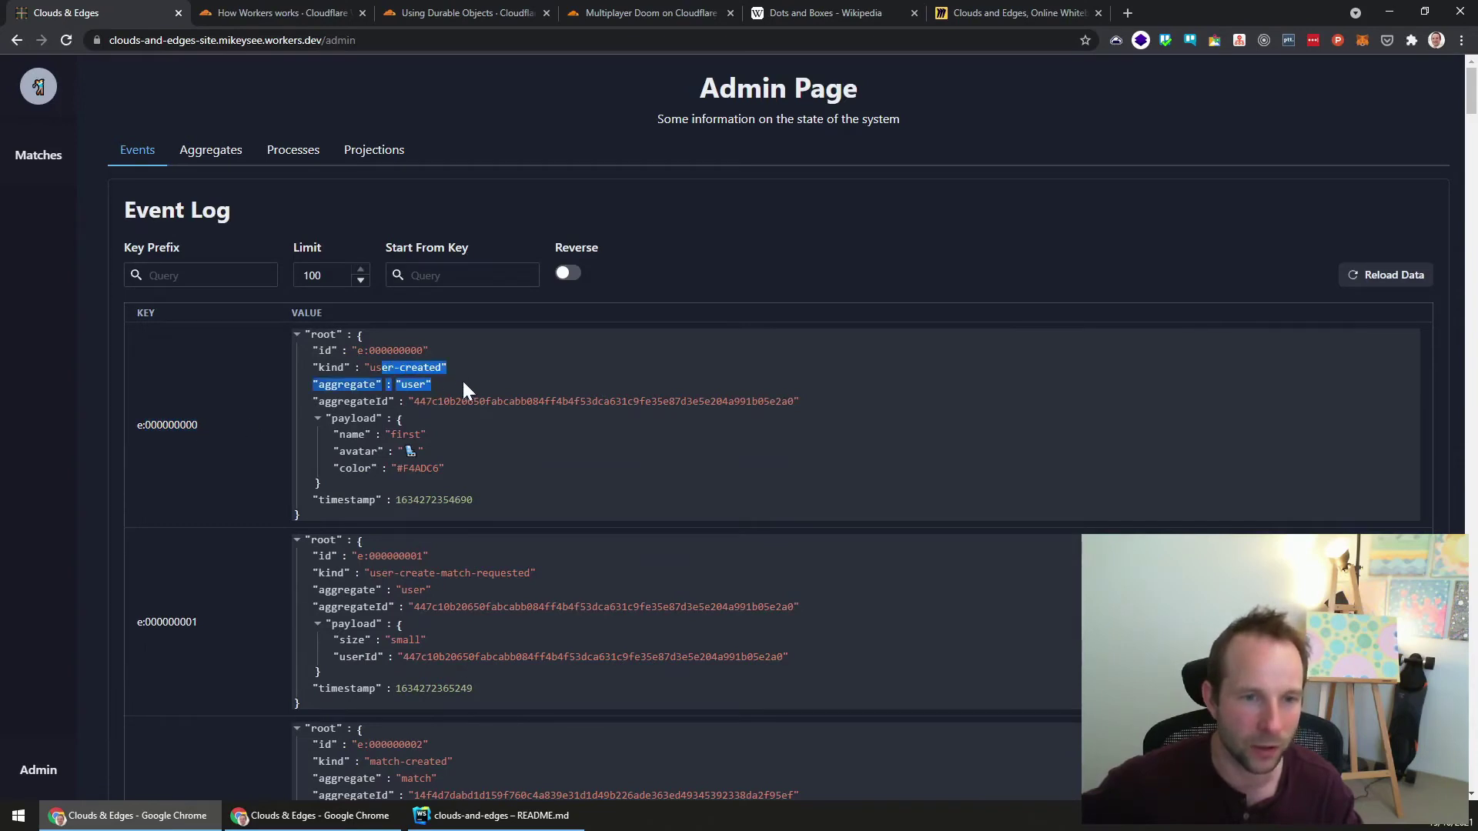
{"action": "left_click", "coordinate": [454, 386]}
{"action": "scroll", "coordinate": [454, 386], "scroll_direction": "down", "scroll_amount": 2}
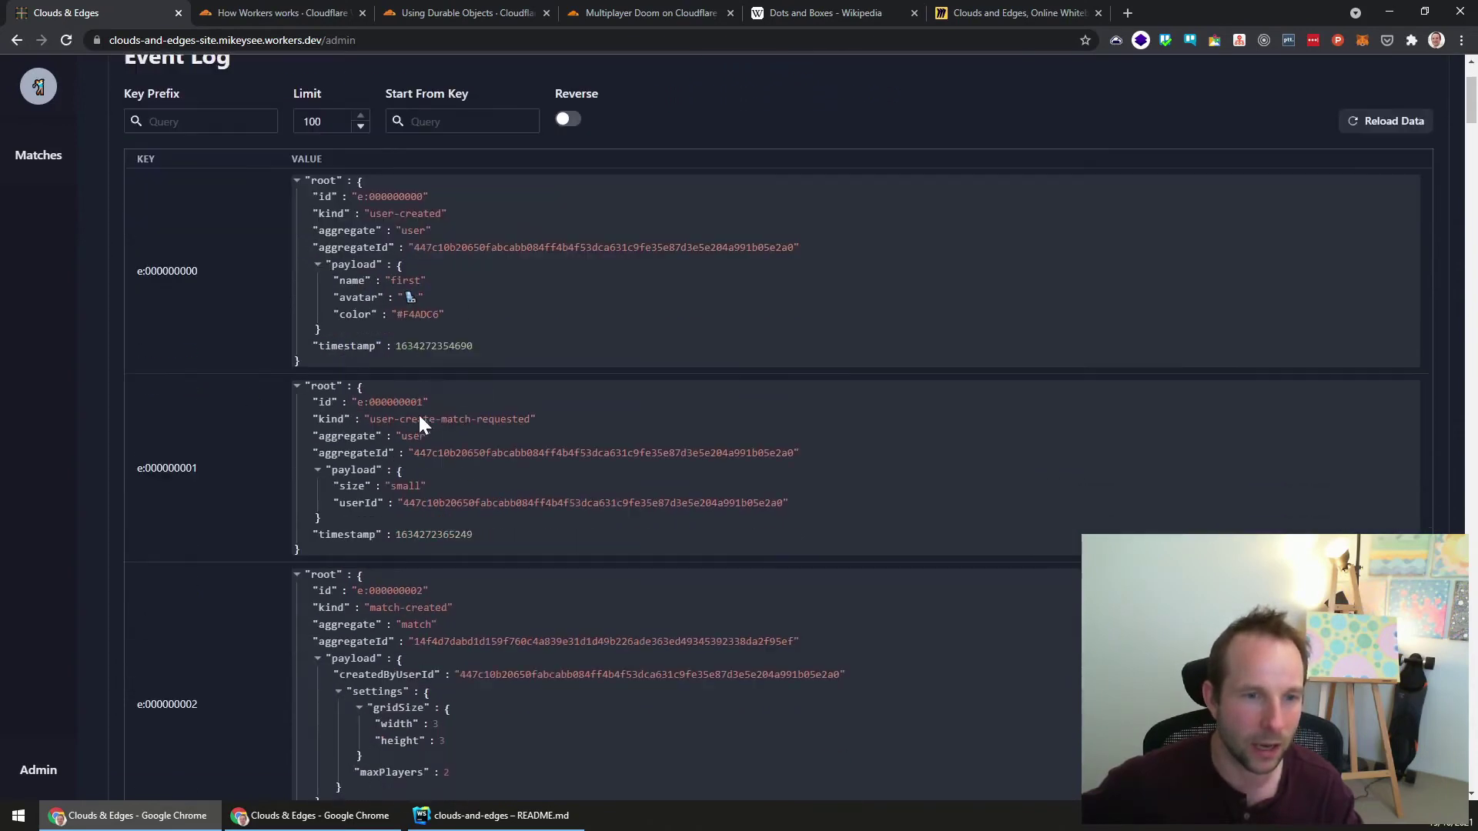
{"action": "double_click", "coordinate": [407, 280]}
{"action": "scroll", "coordinate": [481, 307], "scroll_direction": "down", "scroll_amount": 1}
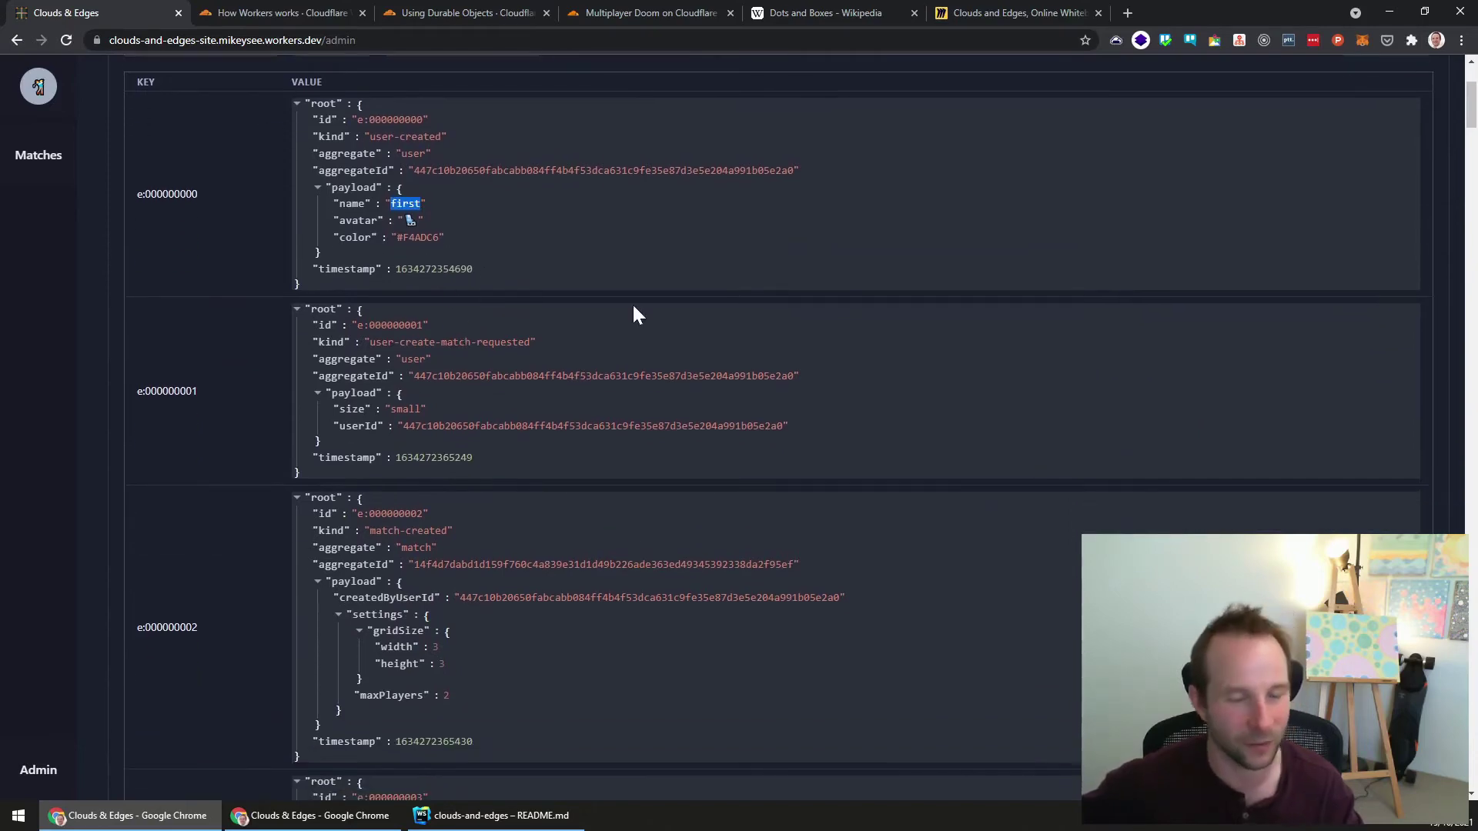
Examine the kinds, aggregates and payload details of the events from e:000000001 onward
{"action": "left_click_drag", "start_coordinate": [382, 342], "coordinate": [530, 342]}
{"action": "scroll", "coordinate": [530, 342], "scroll_direction": "down", "scroll_amount": 1}
{"action": "left_click_drag", "start_coordinate": [374, 452], "coordinate": [452, 453]}
{"action": "scroll", "coordinate": [519, 460], "scroll_direction": "down", "scroll_amount": 5}
{"action": "left_click_drag", "start_coordinate": [396, 369], "coordinate": [302, 379]}
{"action": "scroll", "coordinate": [456, 380], "scroll_direction": "down", "scroll_amount": 4}
{"action": "scroll", "coordinate": [538, 468], "scroll_direction": "down", "scroll_amount": 3}
{"action": "left_click_drag", "start_coordinate": [312, 604], "coordinate": [620, 617]}
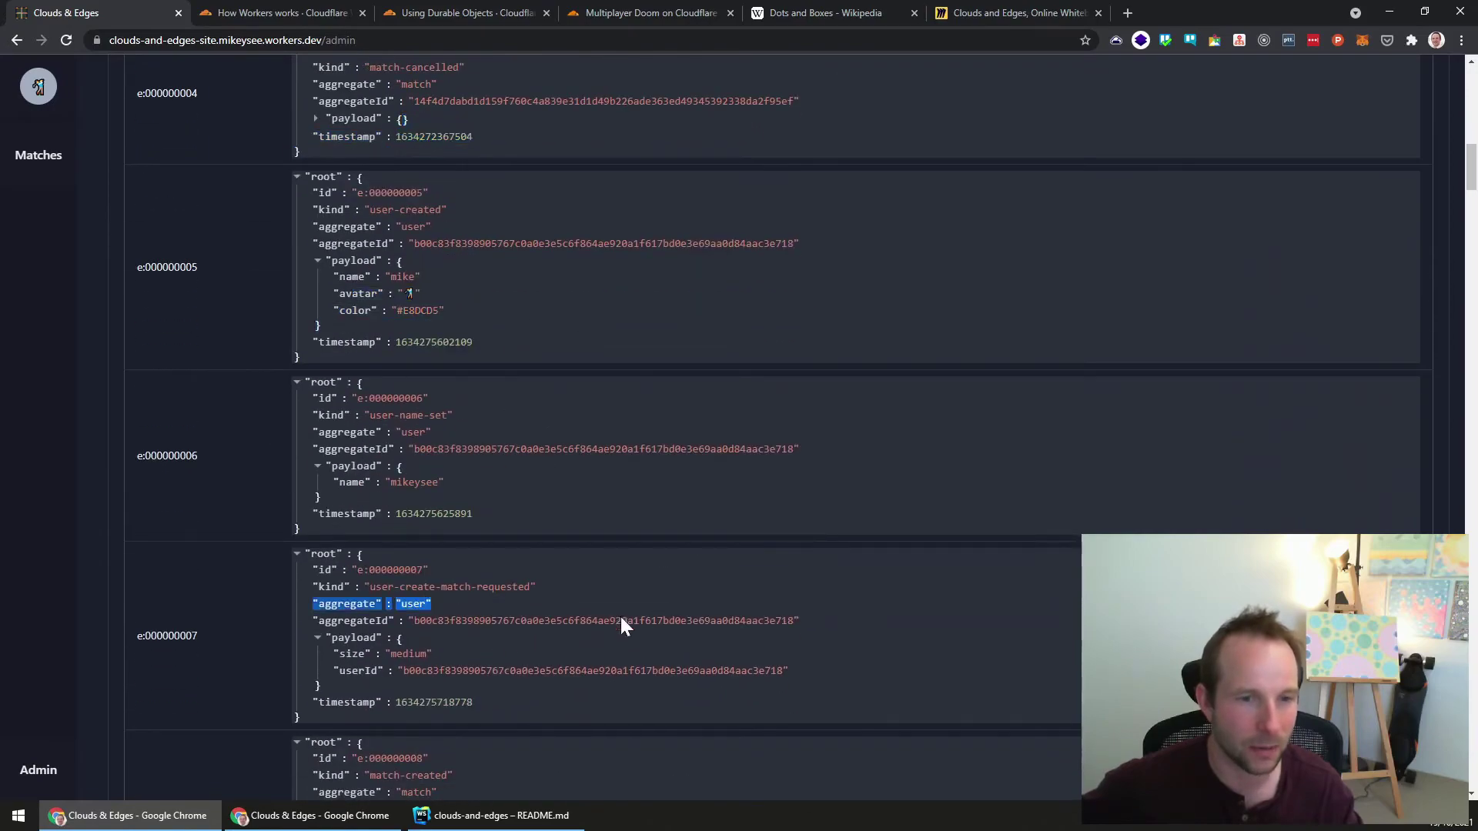
{"action": "scroll", "coordinate": [621, 617], "scroll_direction": "down", "scroll_amount": 7}
{"action": "left_click_drag", "start_coordinate": [420, 555], "coordinate": [801, 554]}
{"action": "scroll", "coordinate": [693, 570], "scroll_direction": "down", "scroll_amount": 14}
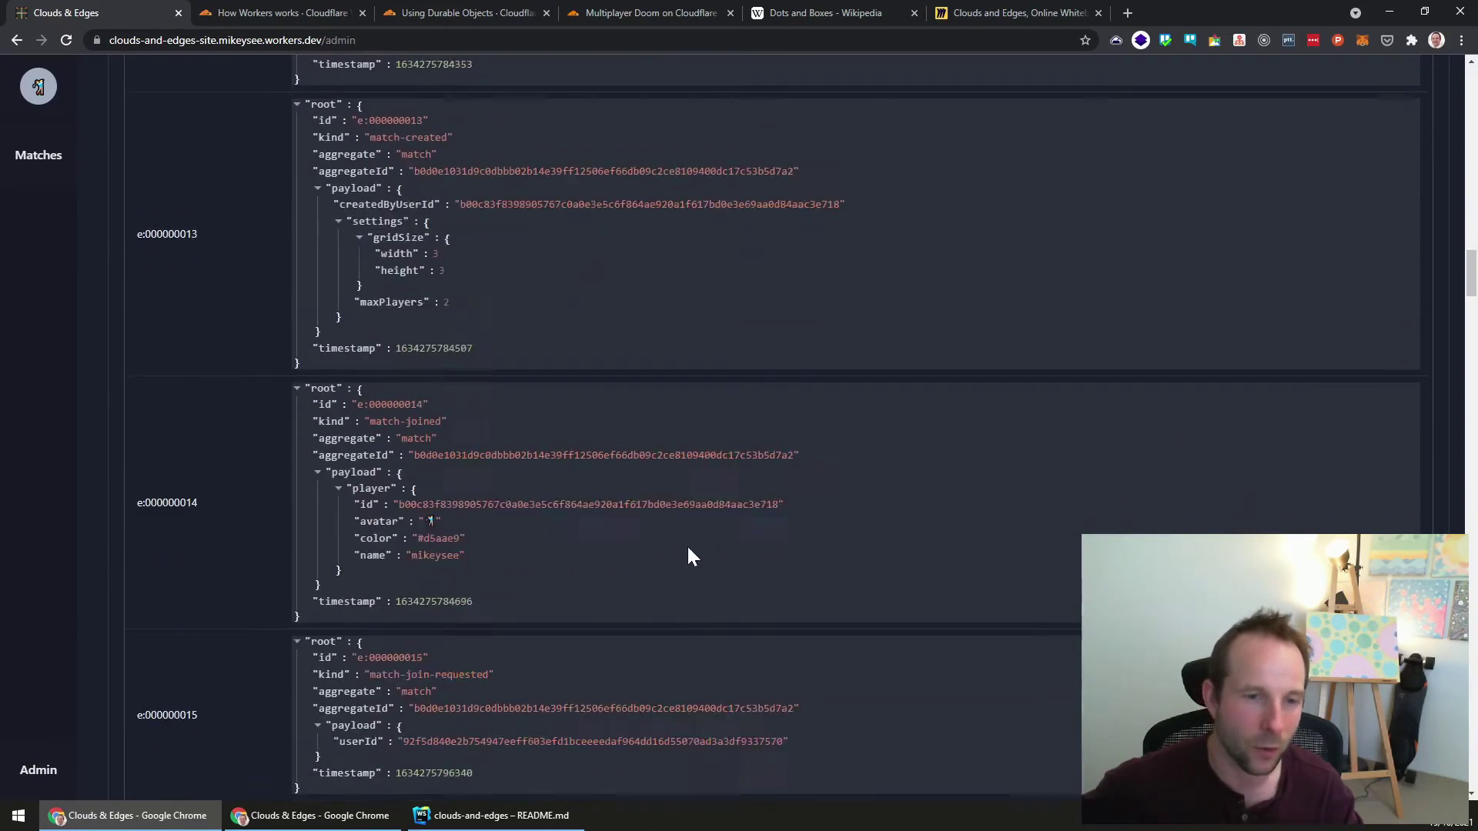
Switch the event log to reverse order and inspect the newest match event's key, kind, aggregate ID and winner
{"action": "scroll", "coordinate": [679, 592], "scroll_direction": "up", "scroll_amount": 20}
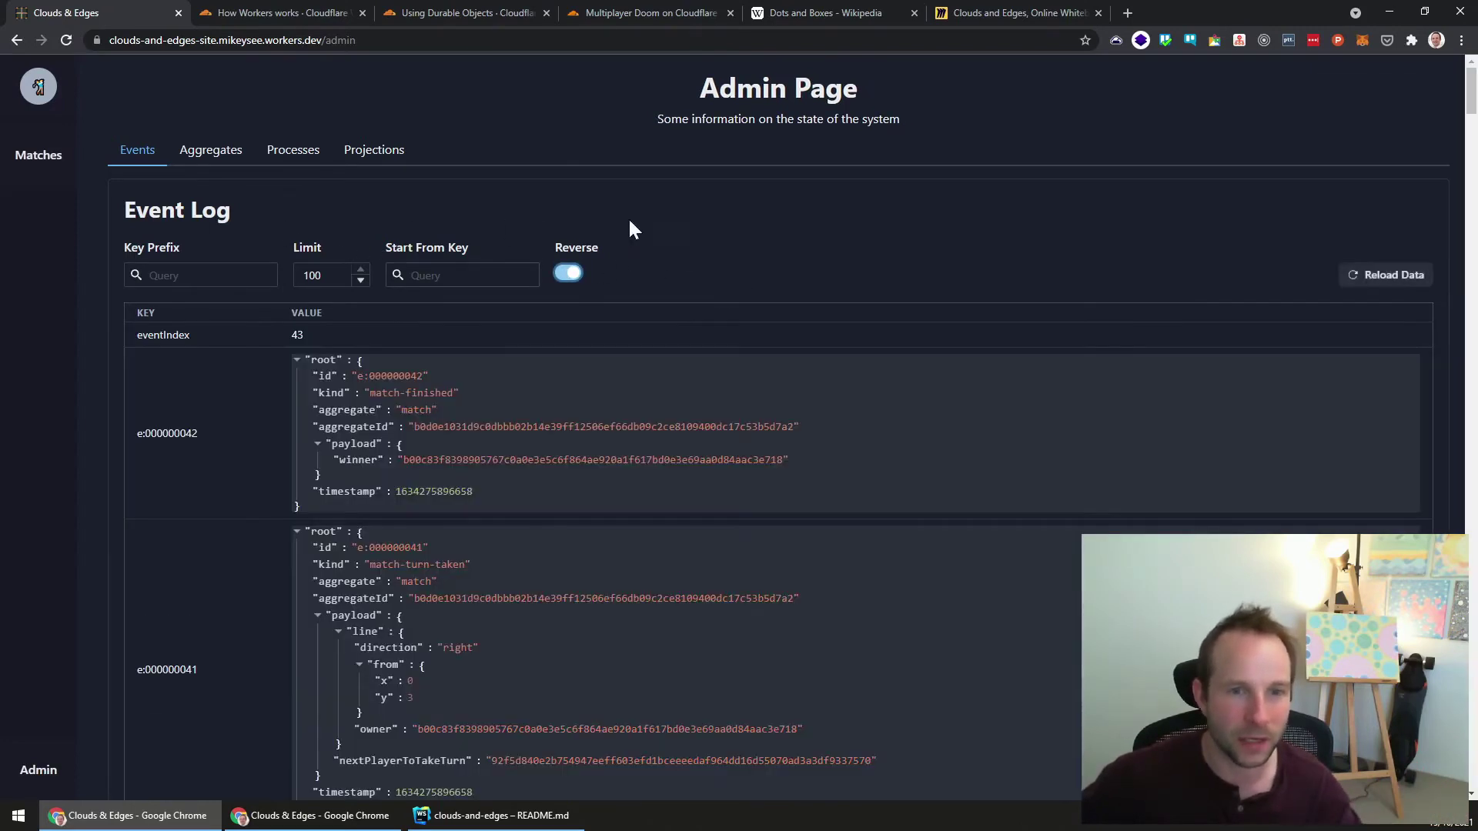
{"action": "double_click", "coordinate": [171, 433]}
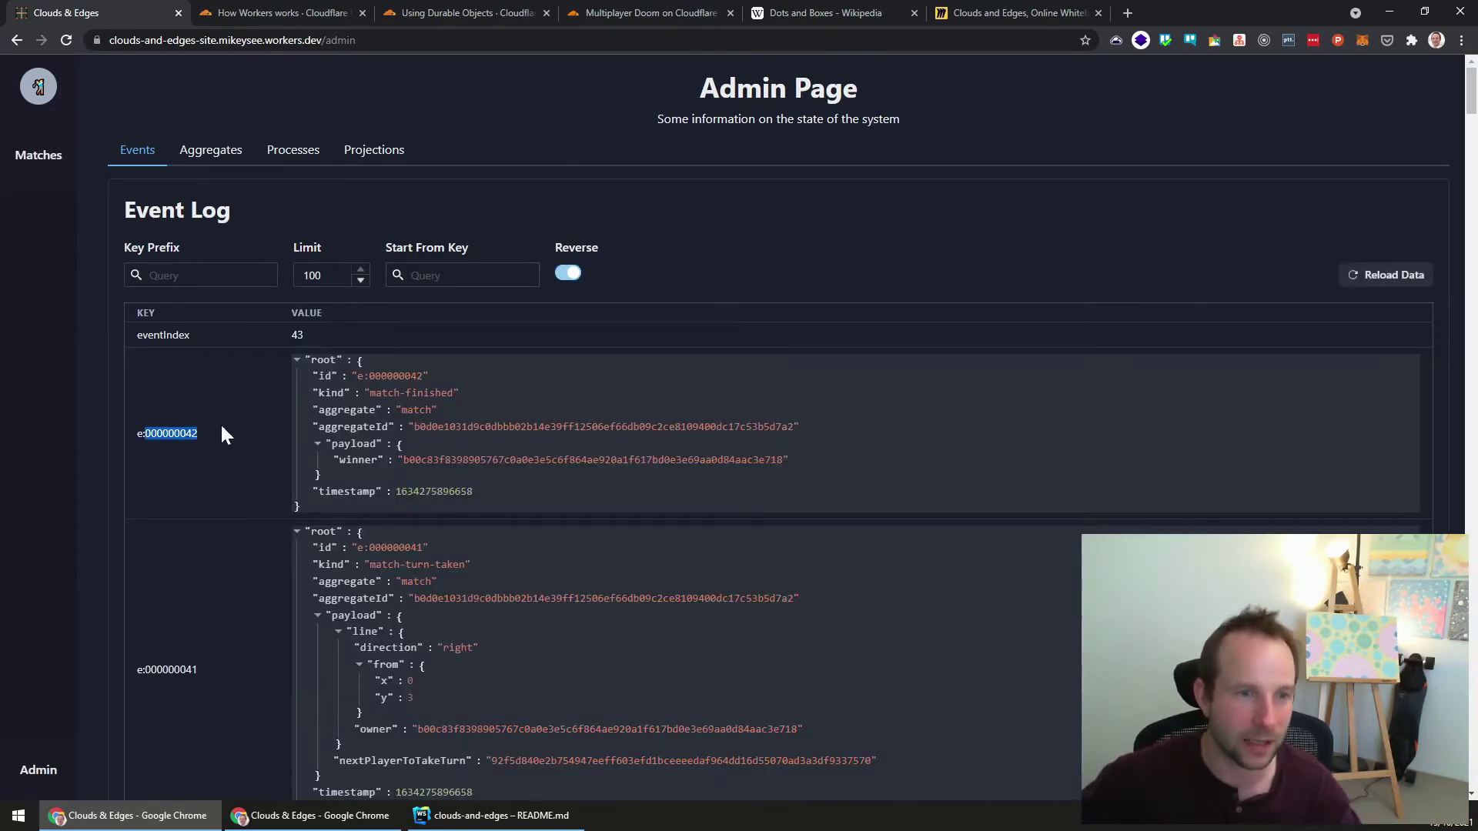
{"action": "left_click_drag", "start_coordinate": [369, 392], "coordinate": [454, 389]}
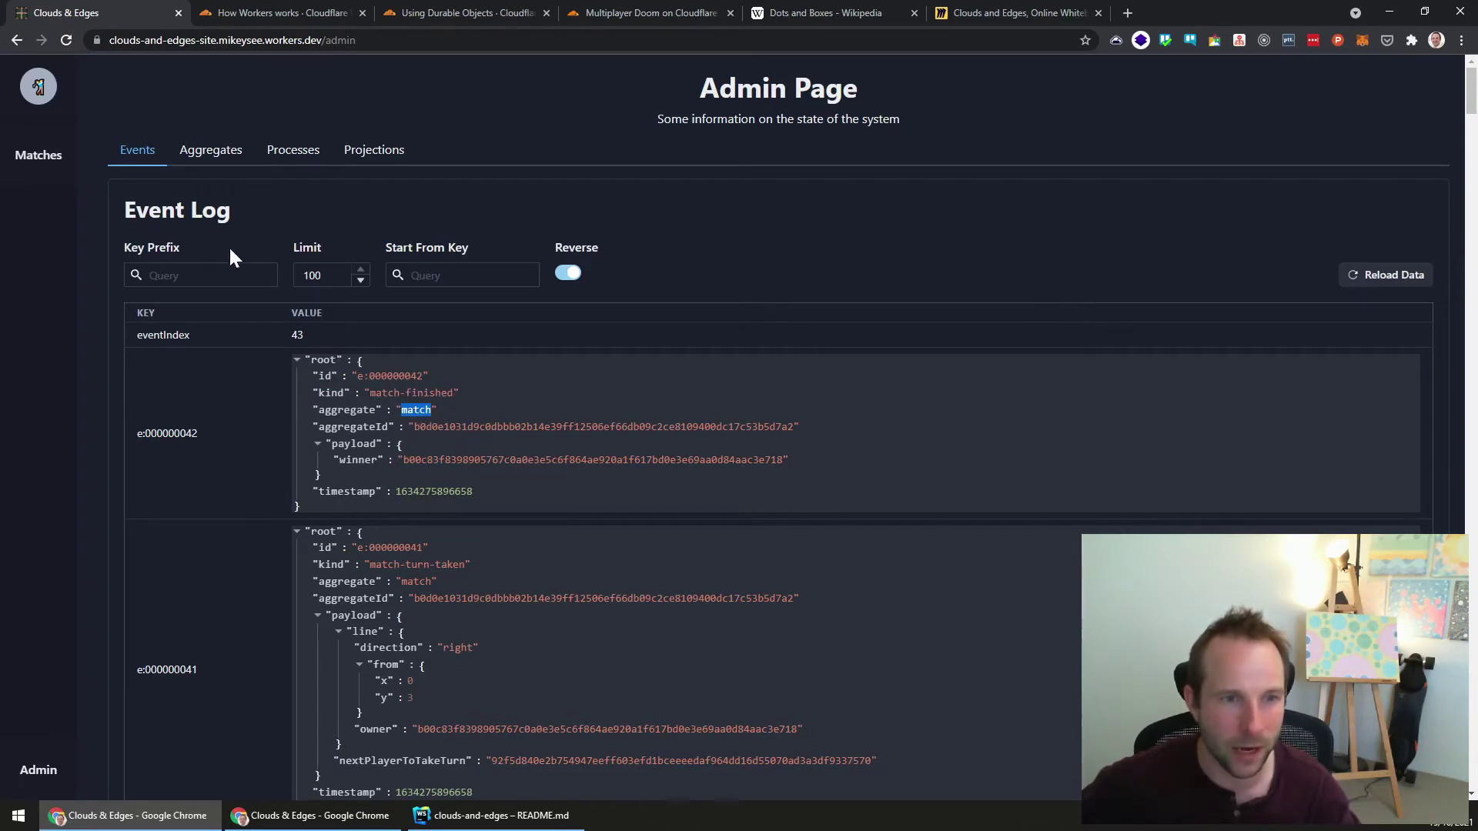
{"action": "double_click", "coordinate": [487, 428]}
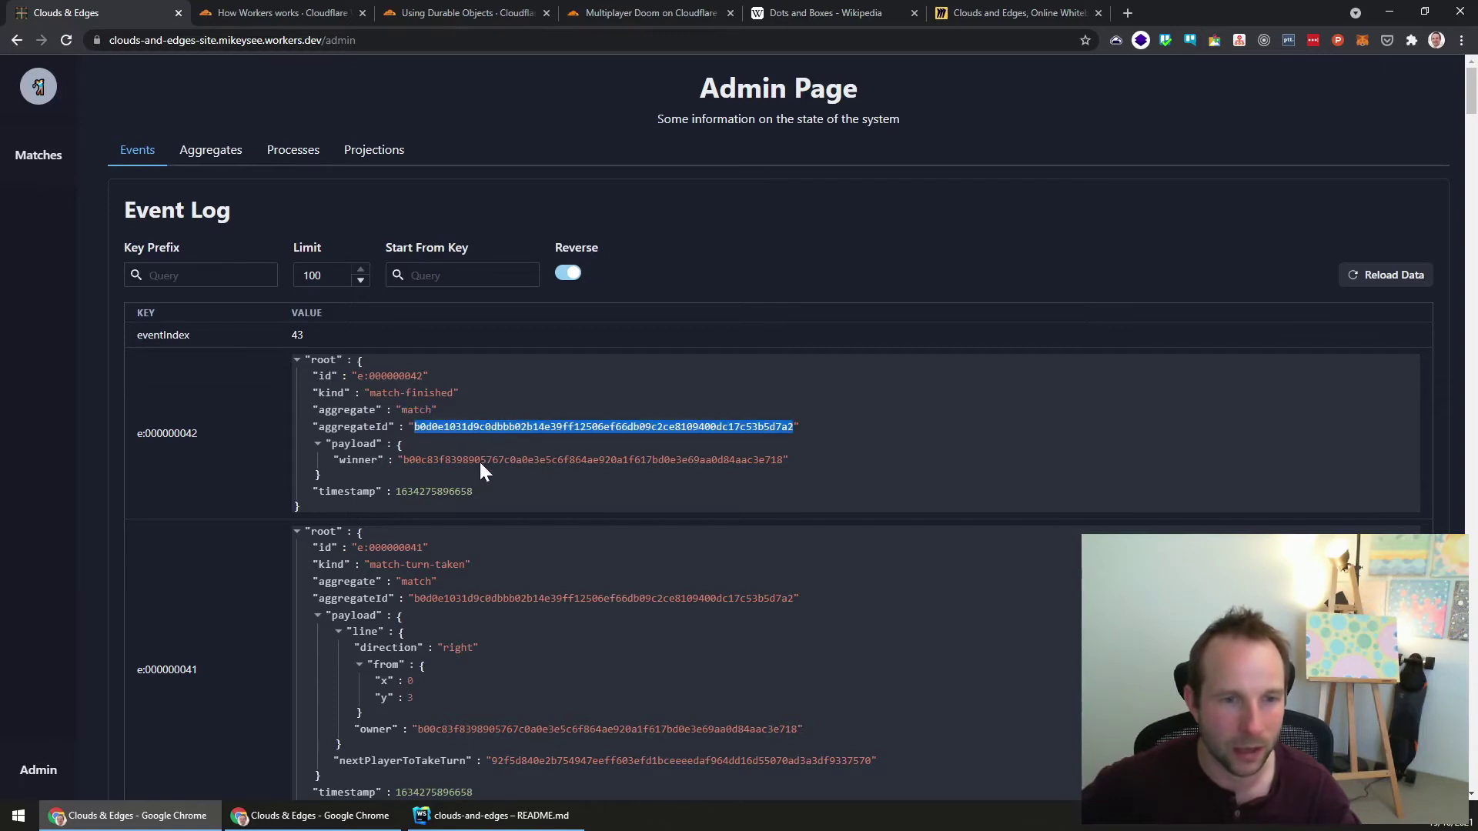
{"action": "double_click", "coordinate": [479, 459]}
Compare the aggregate types of the match-turn-taken events that precede the finished match
{"action": "scroll", "coordinate": [551, 475], "scroll_direction": "down", "scroll_amount": 1}
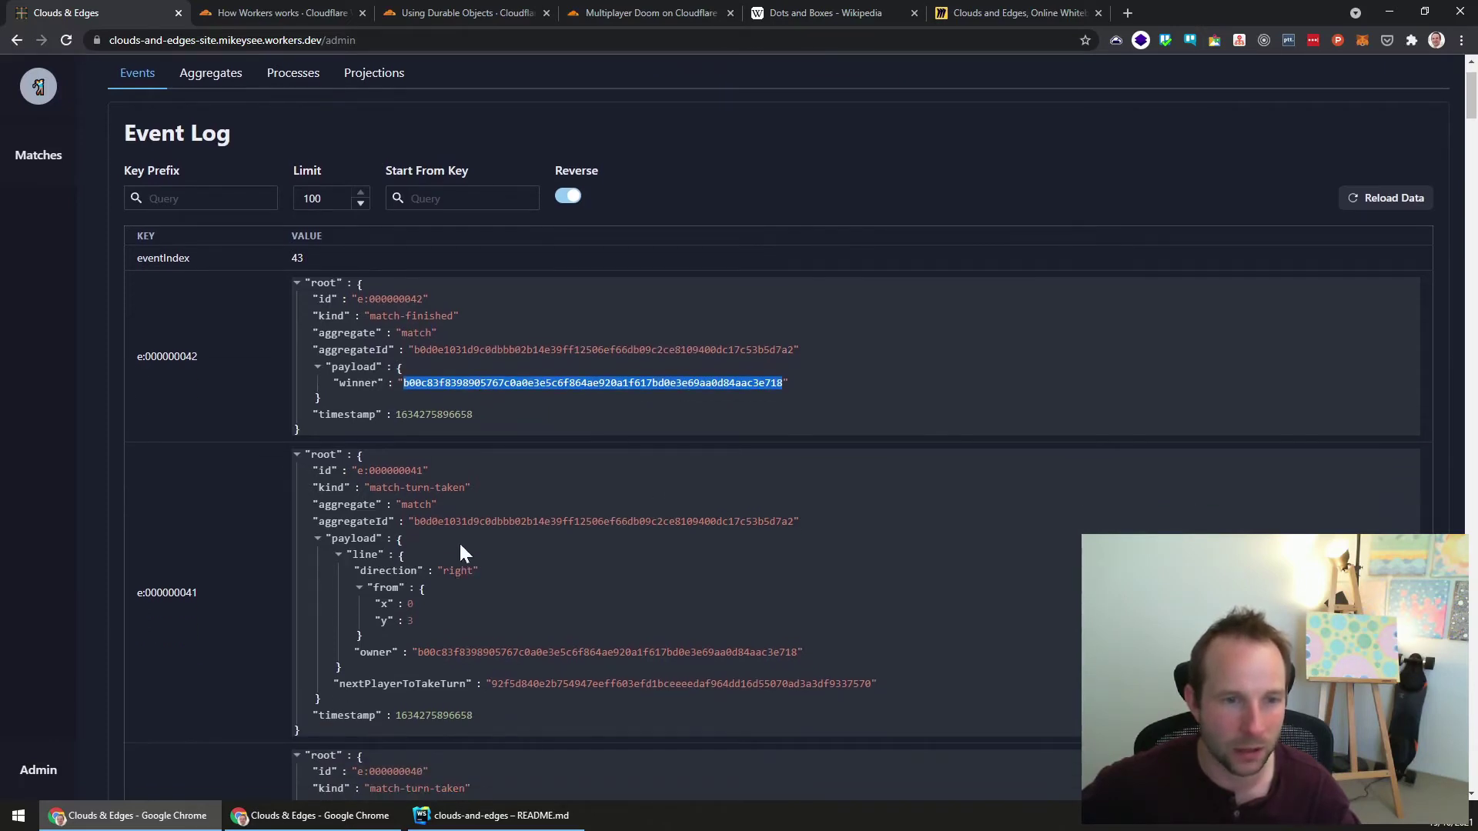
{"action": "scroll", "coordinate": [462, 524], "scroll_direction": "down", "scroll_amount": 2}
{"action": "triple_click", "coordinate": [394, 350]}
{"action": "scroll", "coordinate": [539, 368], "scroll_direction": "down", "scroll_amount": 2}
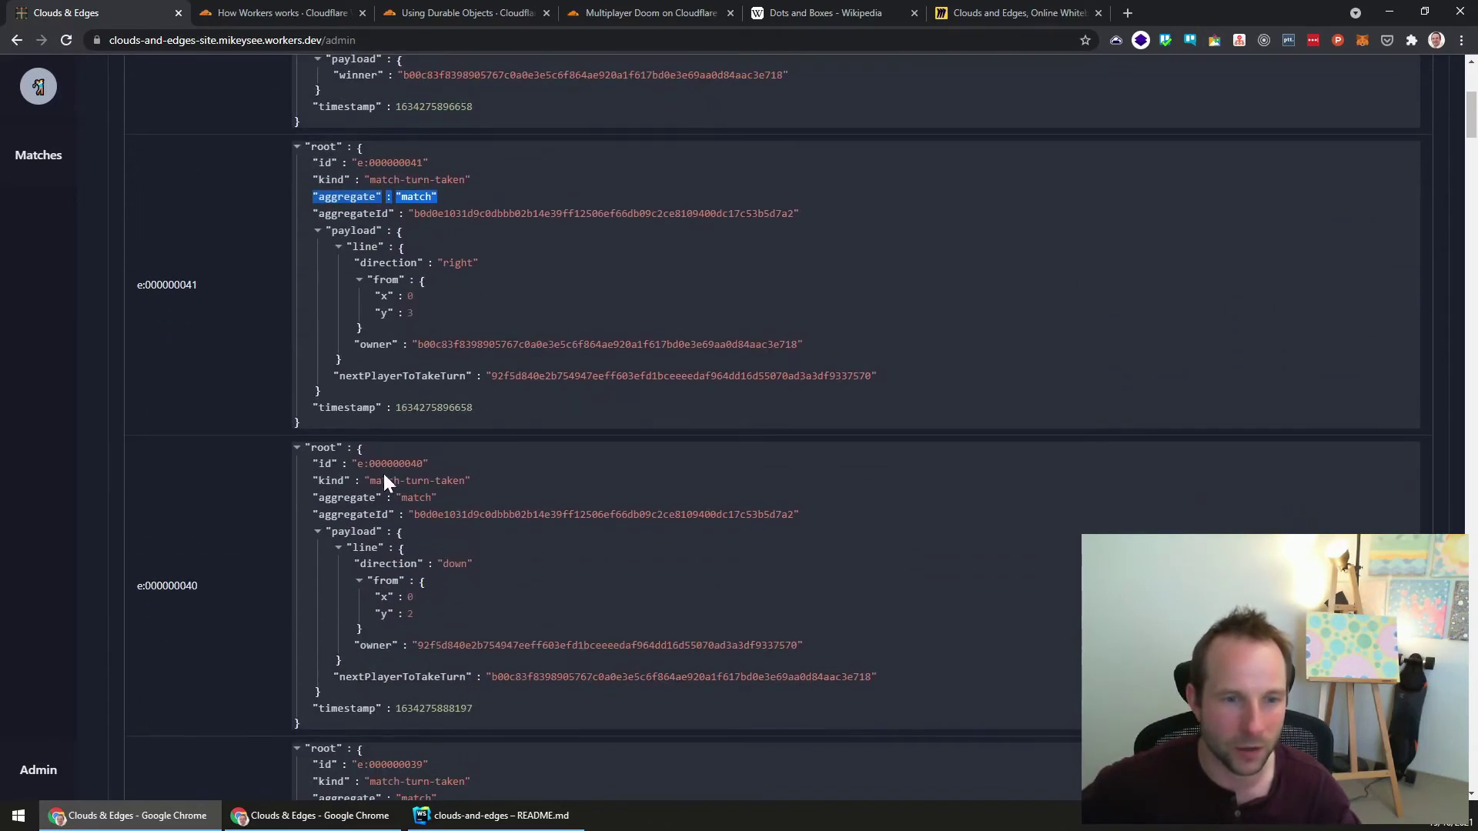
{"action": "triple_click", "coordinate": [388, 498]}
{"action": "scroll", "coordinate": [580, 535], "scroll_direction": "down", "scroll_amount": 3}
{"action": "scroll", "coordinate": [477, 512], "scroll_direction": "up", "scroll_amount": 8}
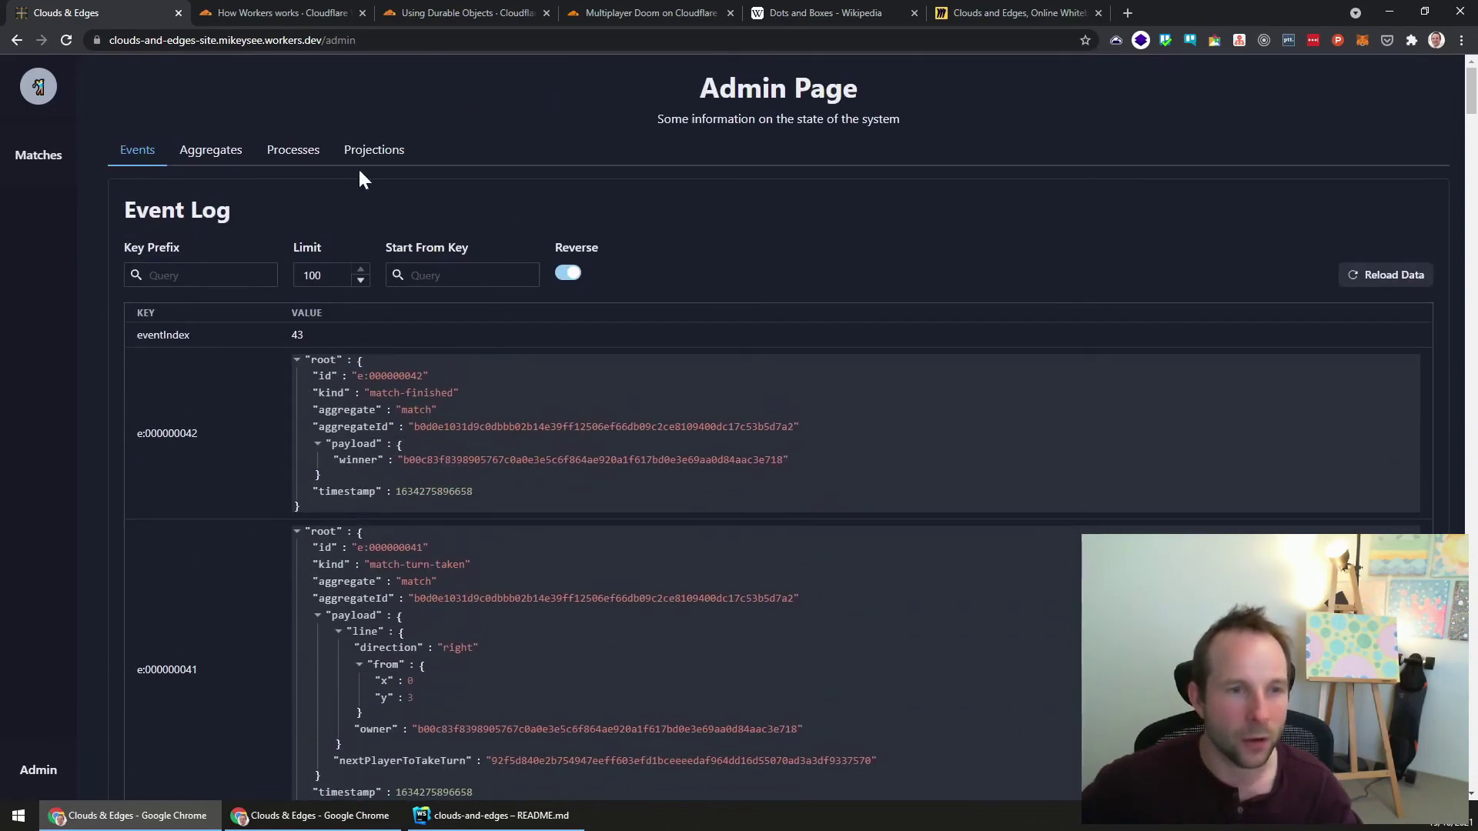
Filter the event log by key prefix, using the copied key e:000000042
{"action": "left_click", "coordinate": [196, 284]}
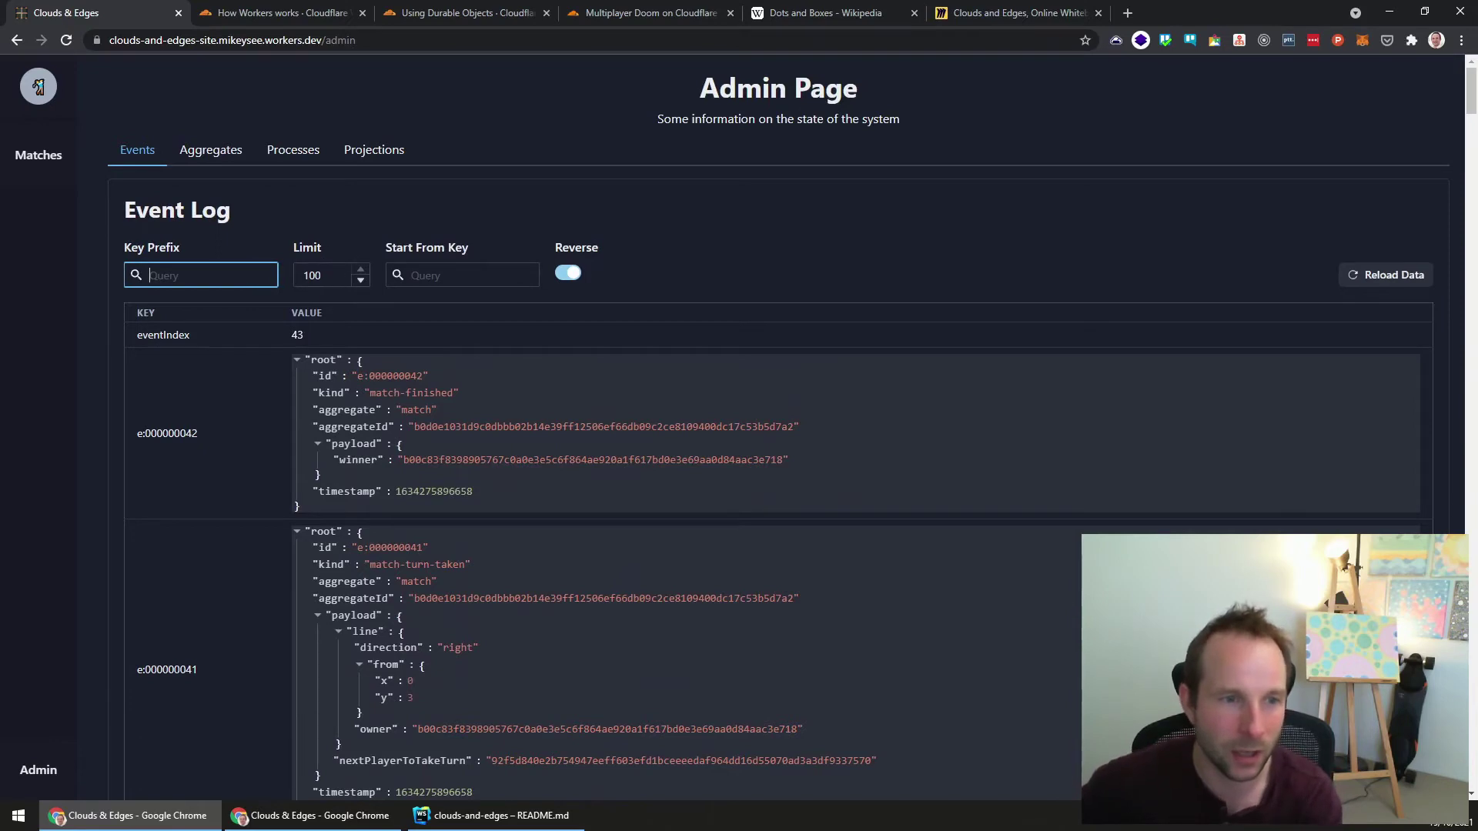
{"action": "double_click", "coordinate": [171, 434]}
{"action": "mouse_move", "coordinate": [136, 433]}
{"action": "left_mouse_down"}
{"action": "mouse_move", "coordinate": [234, 454]}
{"action": "mouse_move", "coordinate": [127, 436]}
{"action": "left_mouse_up"}
{"action": "key", "text": "ctrl+c"}
{"action": "left_click", "coordinate": [200, 275]}
{"action": "left_click", "coordinate": [214, 279]}
{"action": "key", "text": "ctrl+v"}
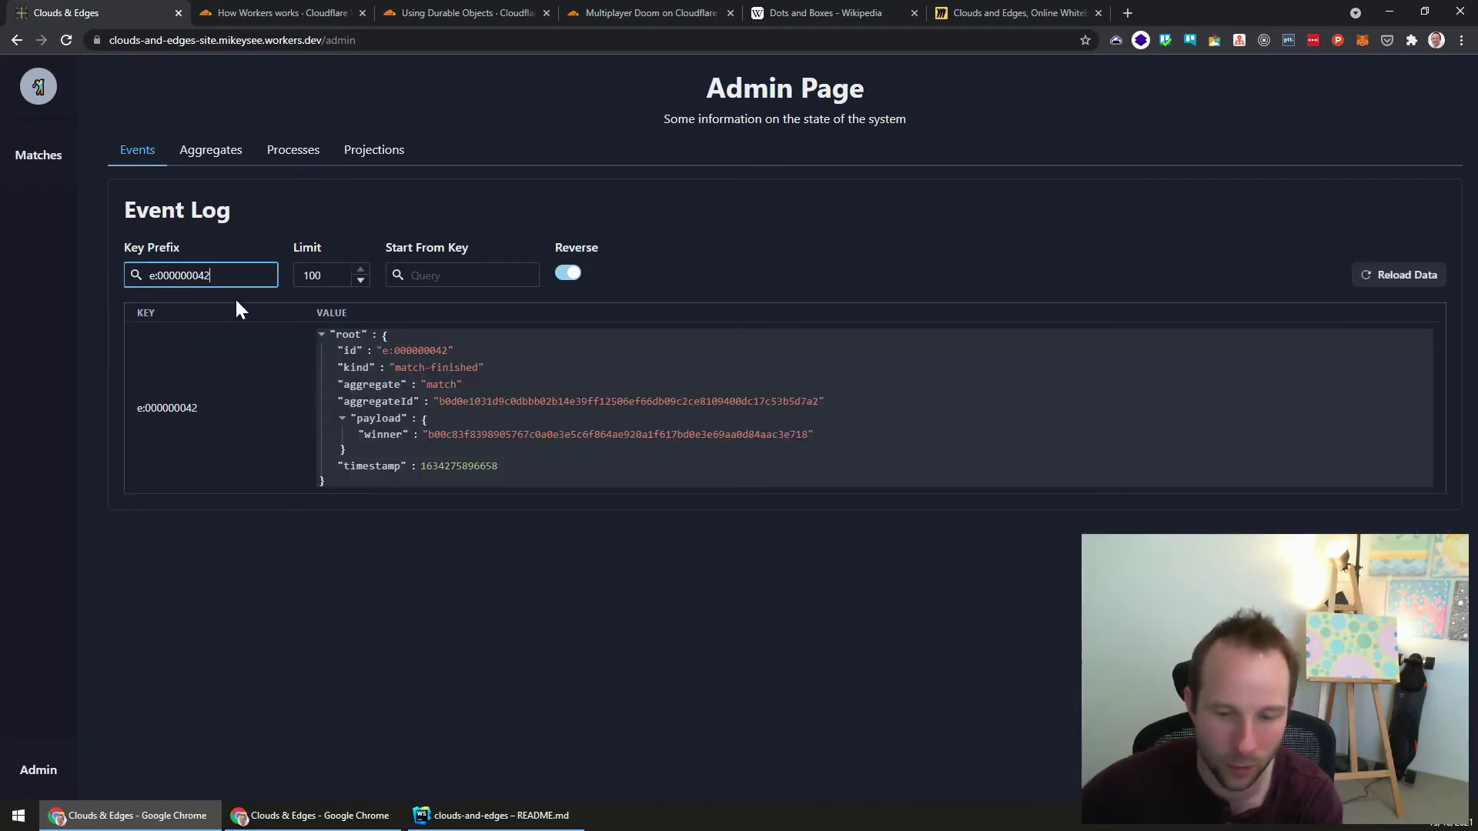
Change the key prefix filter to e:000000041, and clear the filter after viewing that event
{"action": "key", "text": "BackSpace"}
{"action": "type", "text": "1"}
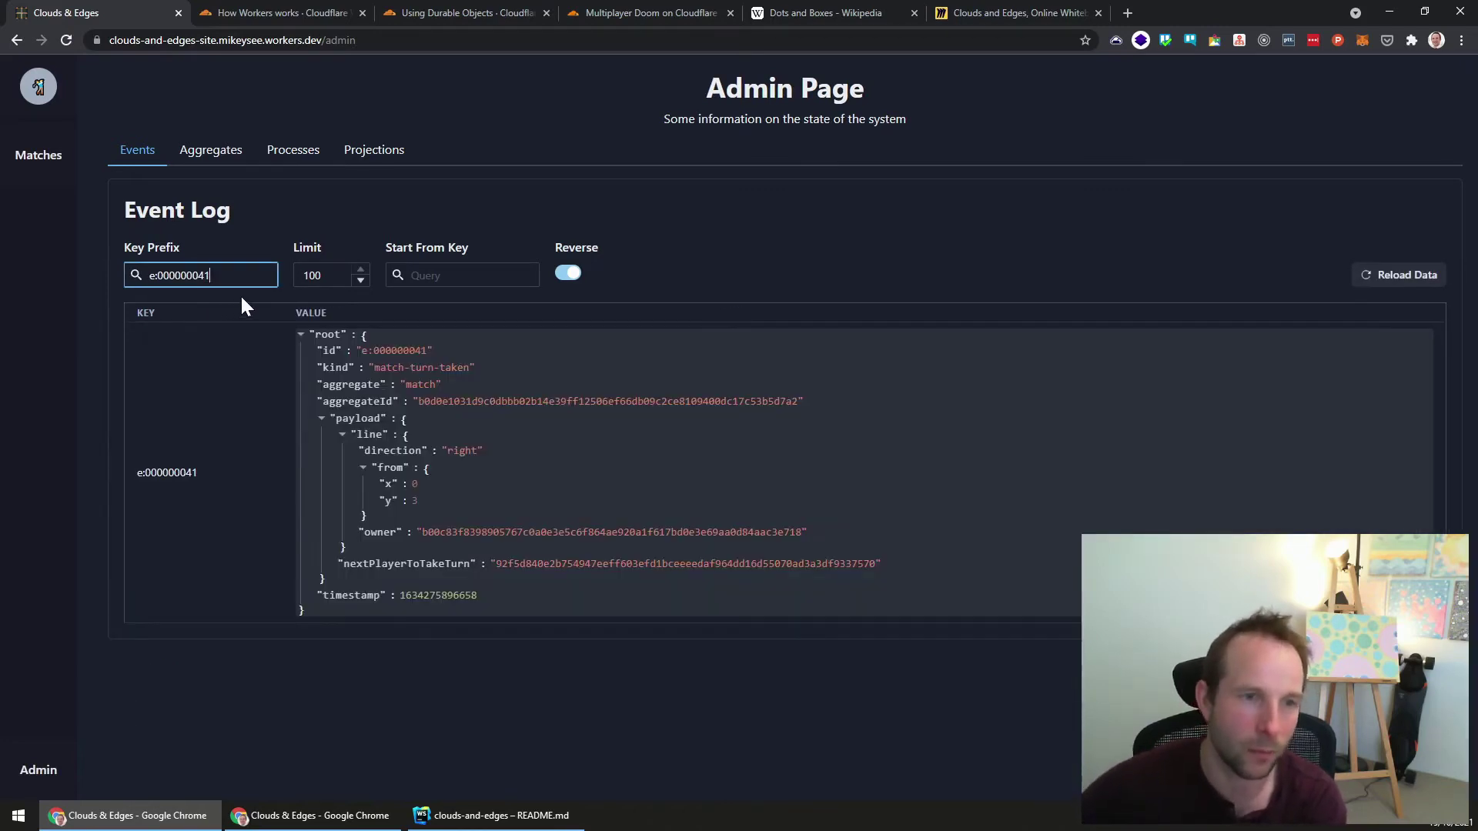
{"action": "key", "text": "ctrl+a"}
{"action": "key", "text": "BackSpace"}
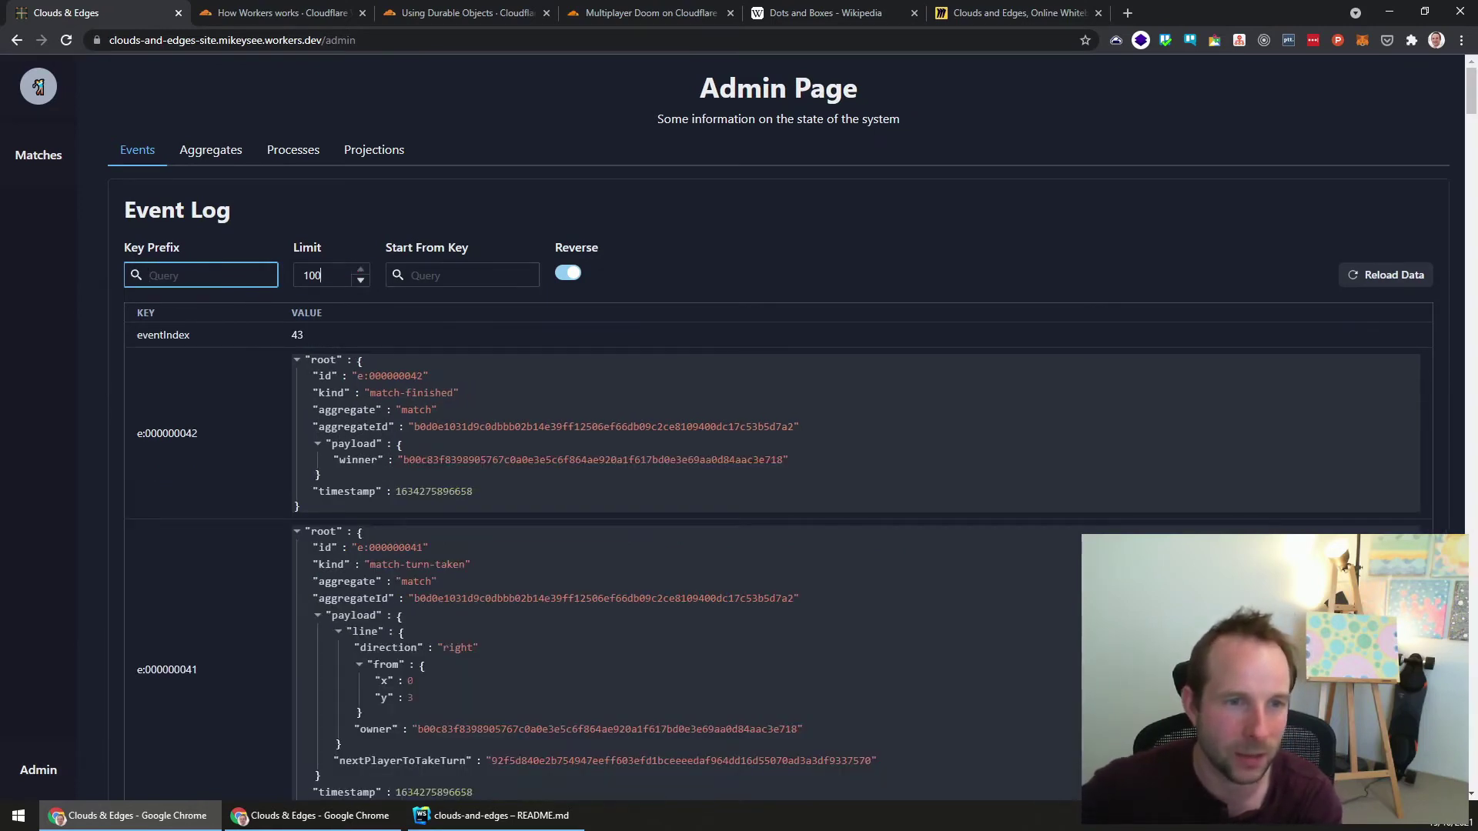
Try a limit of 2 entries in the event log, and settle on a limit of 12
{"action": "key", "text": "Tab"}
{"action": "type", "text": "2"}
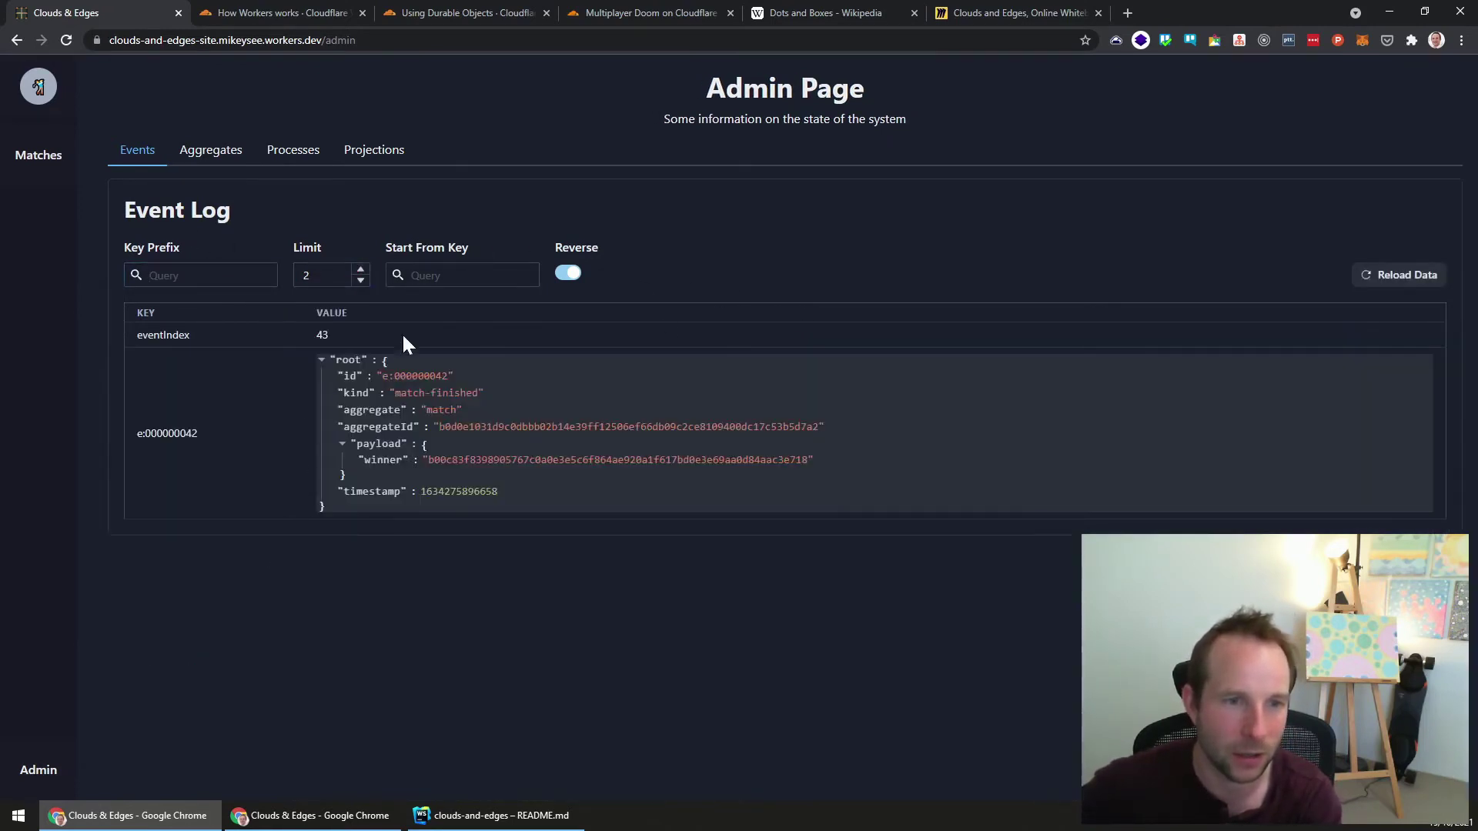
{"action": "left_click", "coordinate": [365, 282]}
{"action": "type", "text": "12"}
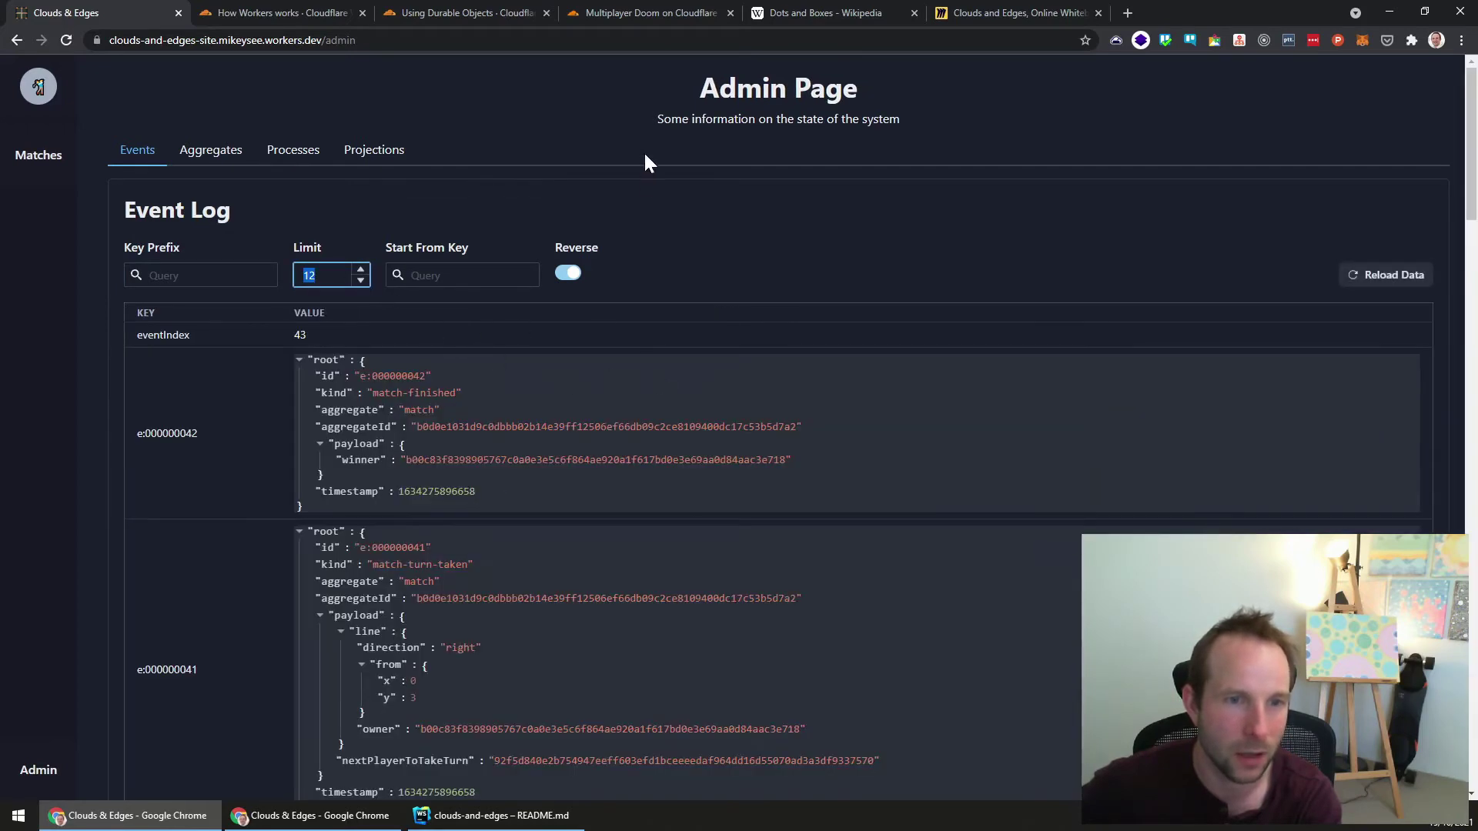
{"action": "key", "text": "Tab"}
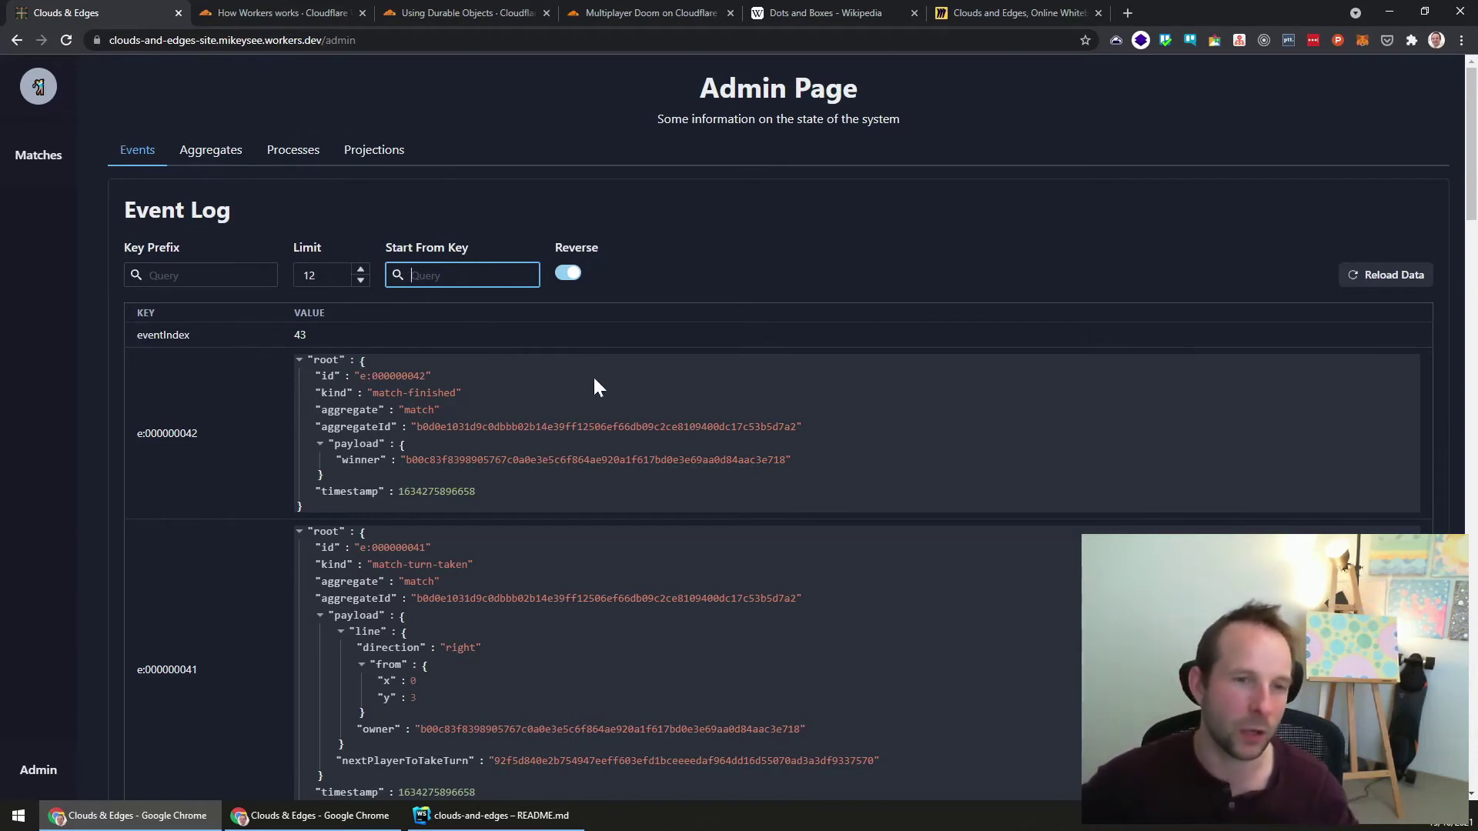
{"action": "left_click_drag", "start_coordinate": [320, 359], "coordinate": [693, 508]}
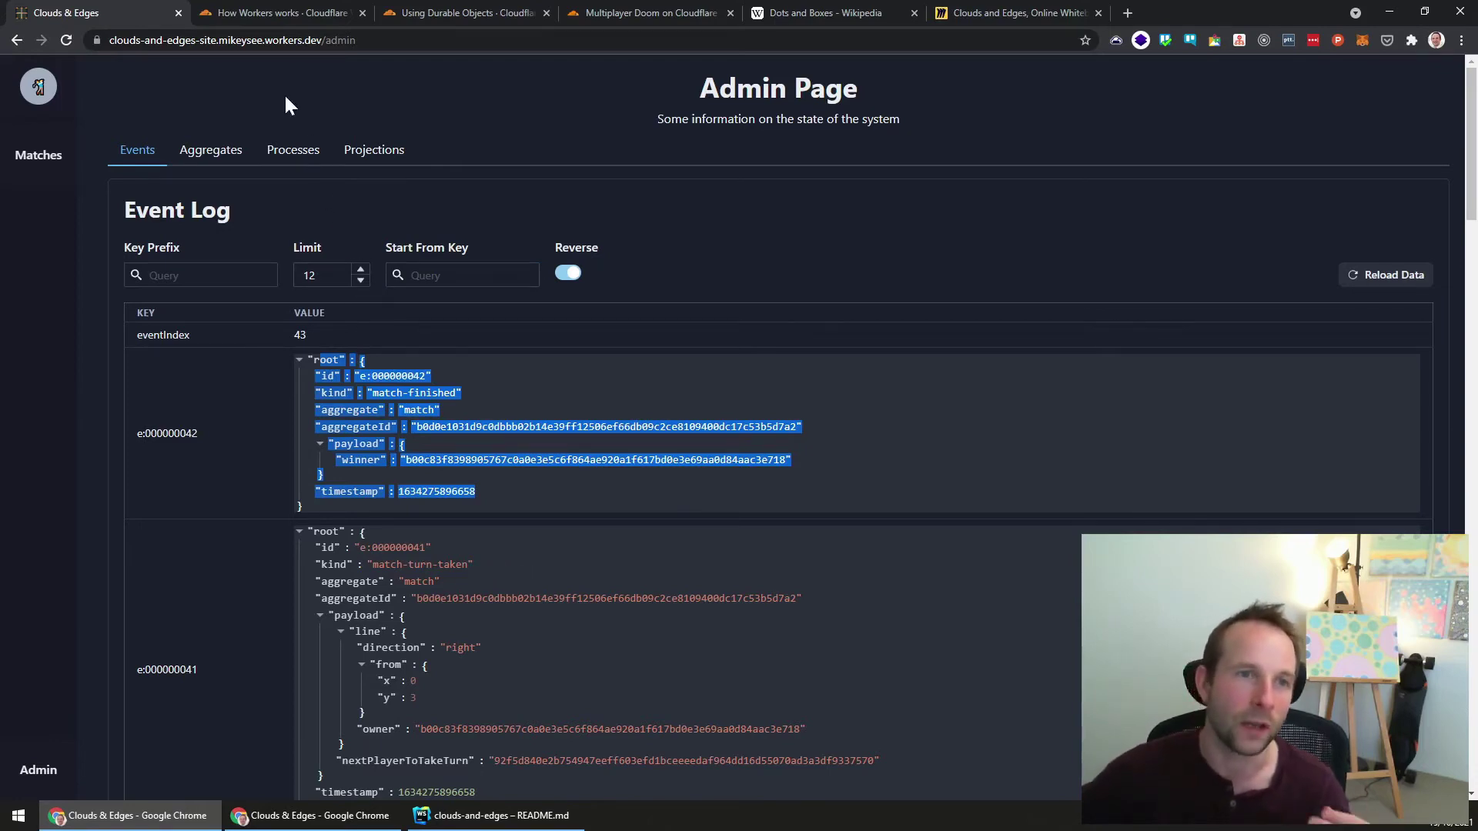
Open the Users projection data and examine the adminState and user ID keys
{"action": "left_click", "coordinate": [391, 152]}
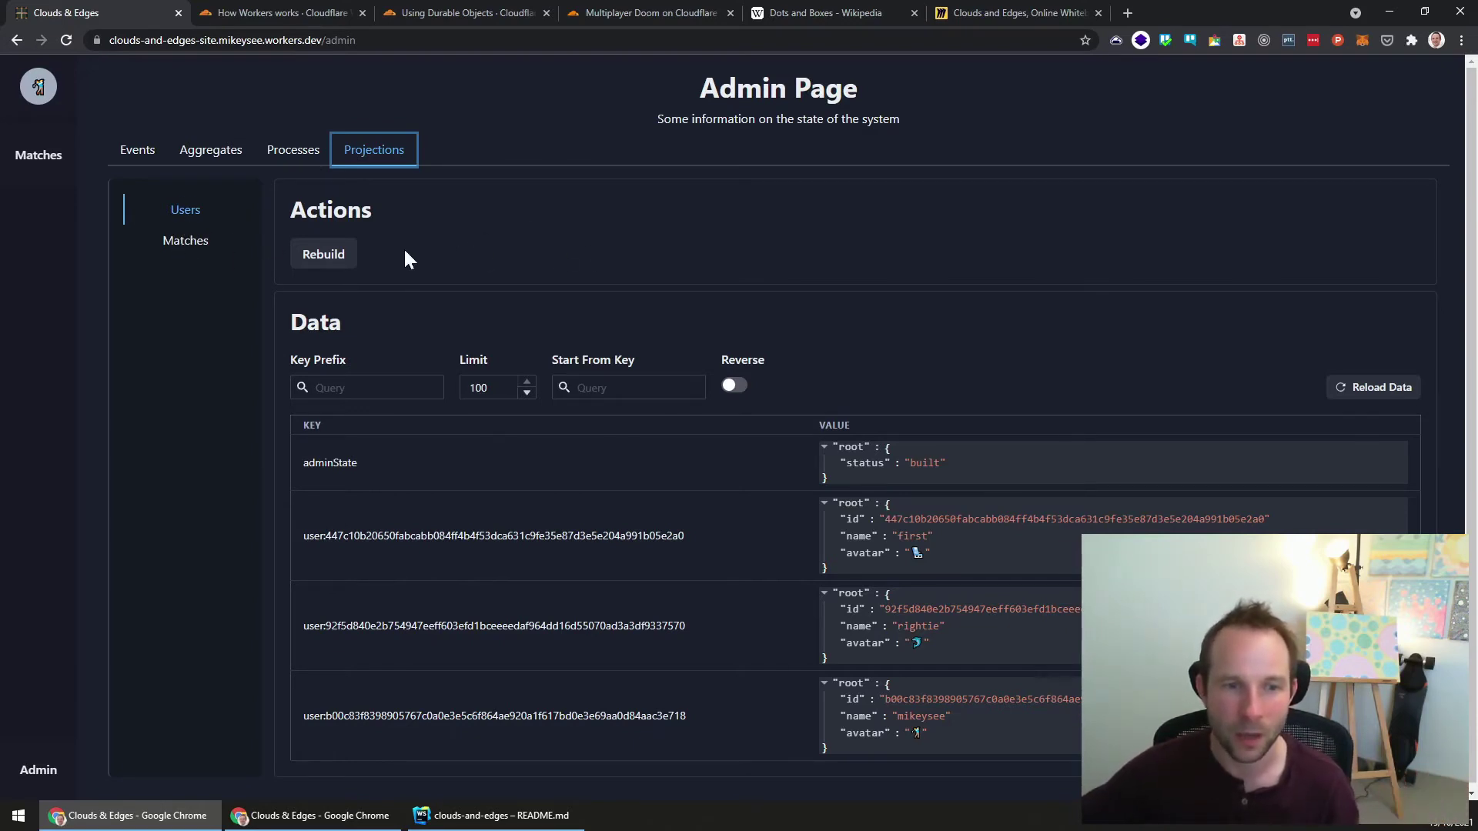
{"action": "scroll", "coordinate": [567, 415], "scroll_direction": "down", "scroll_amount": 1}
{"action": "left_click", "coordinate": [641, 545]}
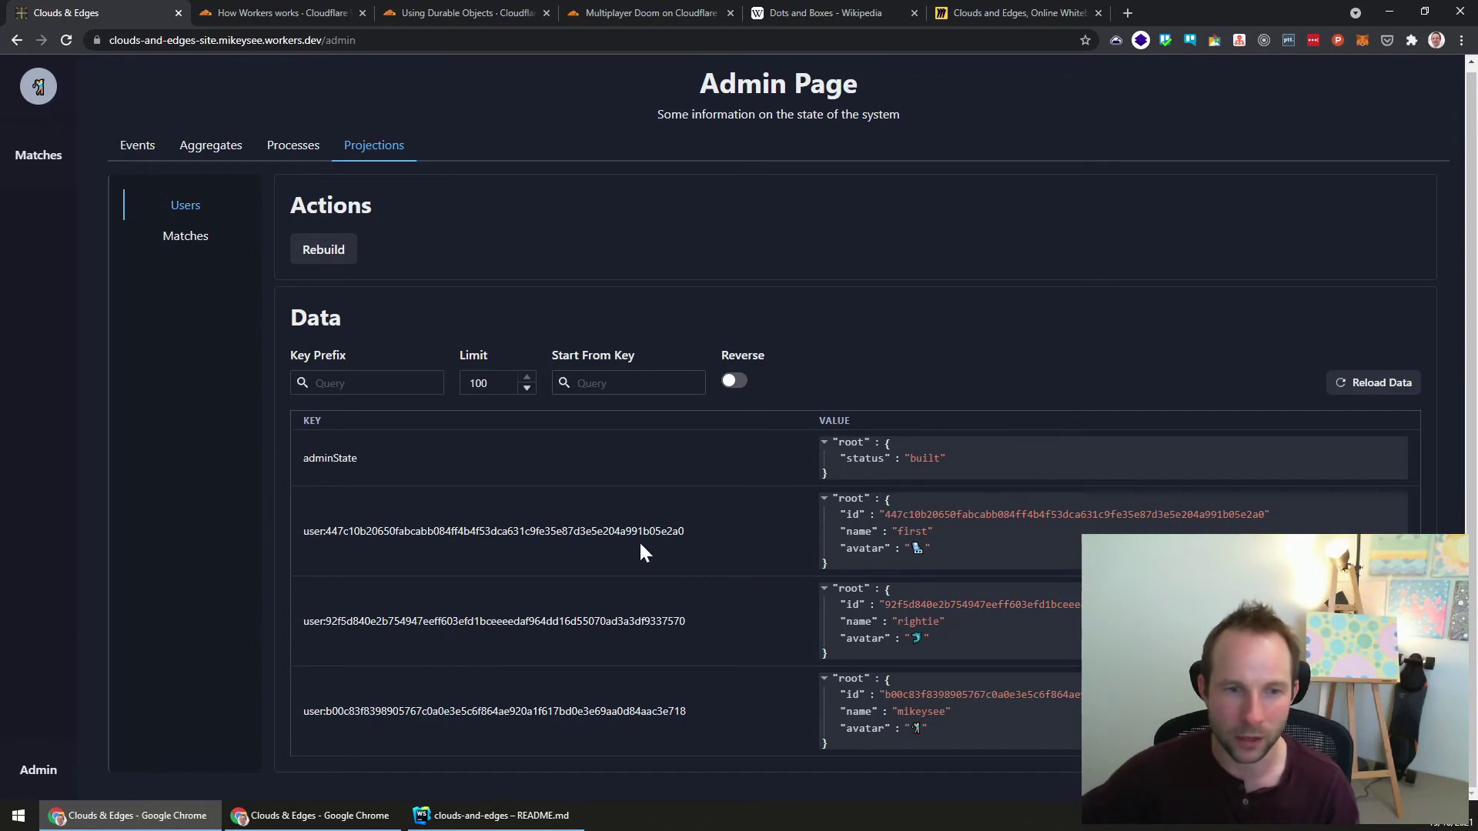
{"action": "double_click", "coordinate": [323, 459]}
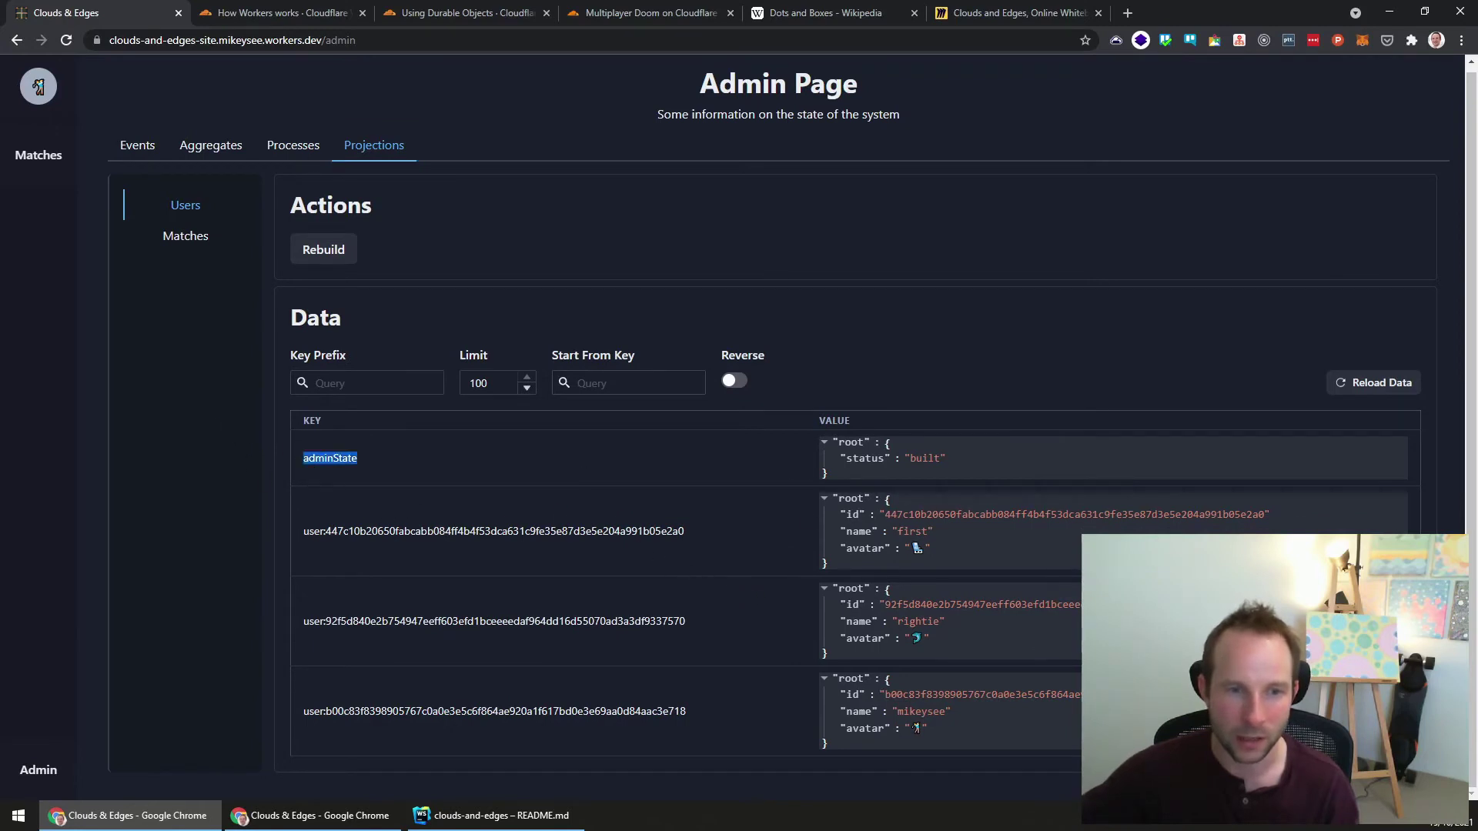
{"action": "double_click", "coordinate": [501, 531]}
{"action": "double_click", "coordinate": [500, 622]}
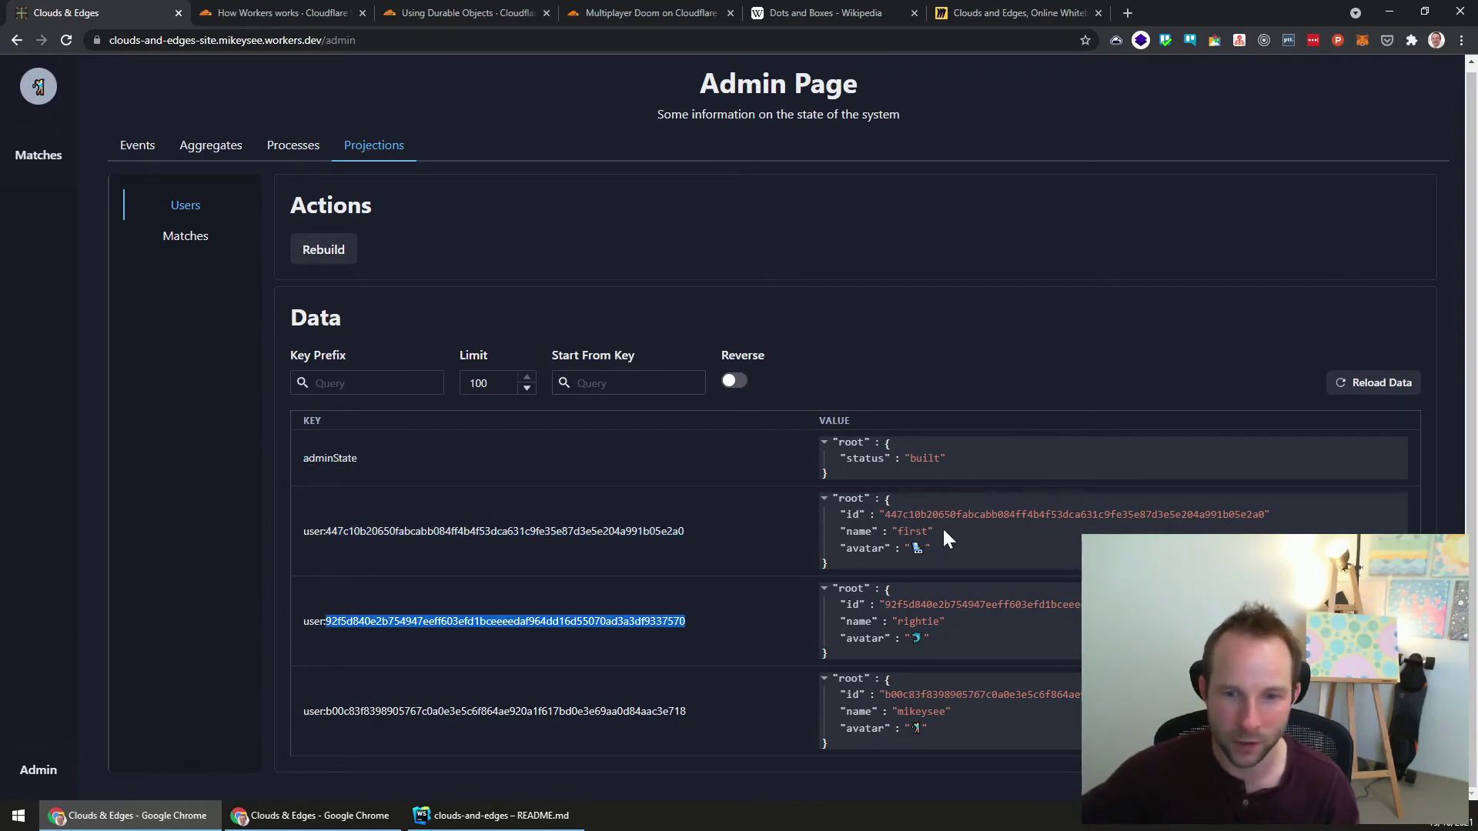
Check the name values stored in the Users projection's records
{"action": "left_click", "coordinate": [909, 528]}
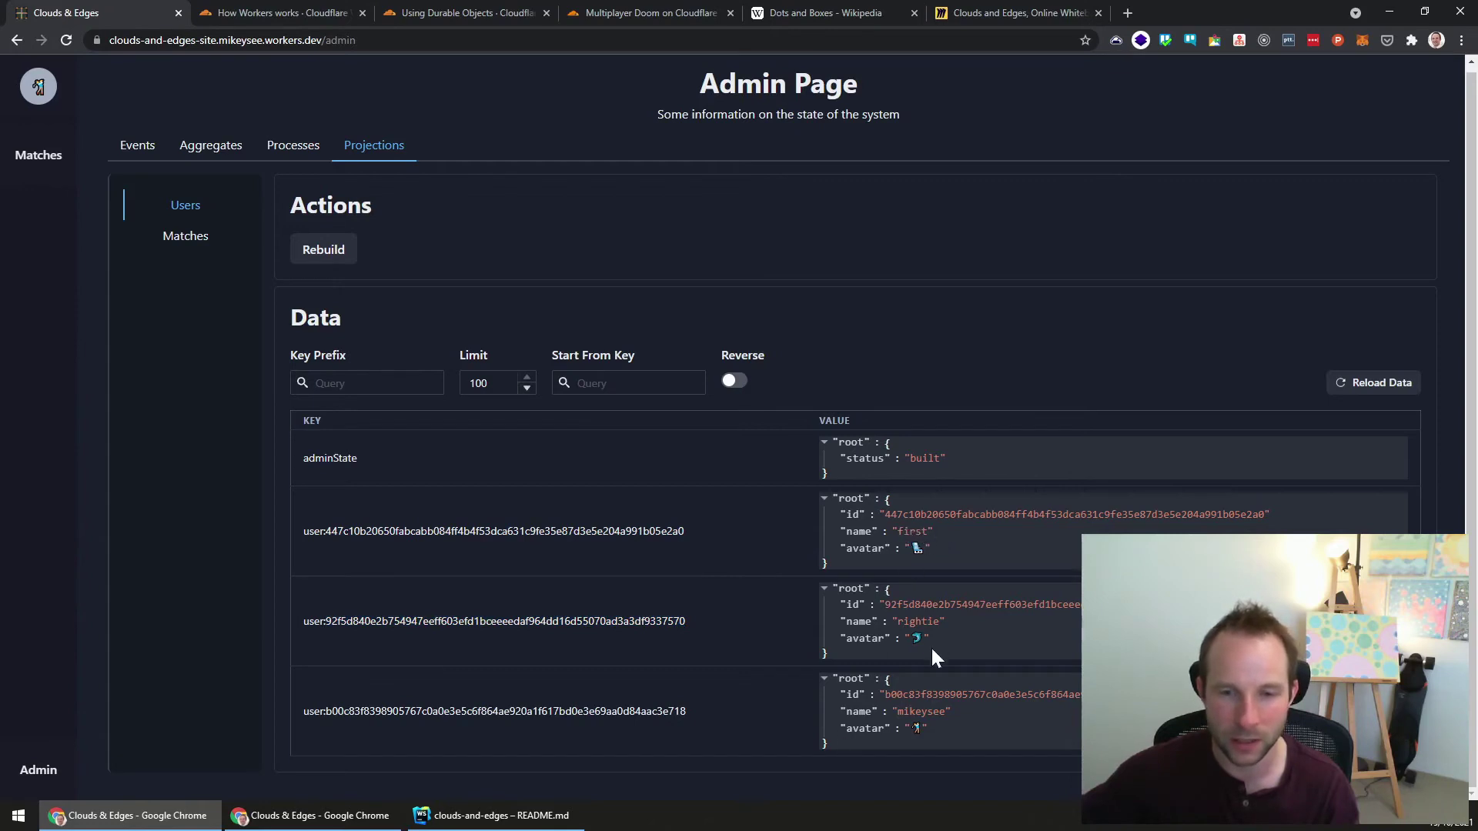
{"action": "double_click", "coordinate": [926, 710]}
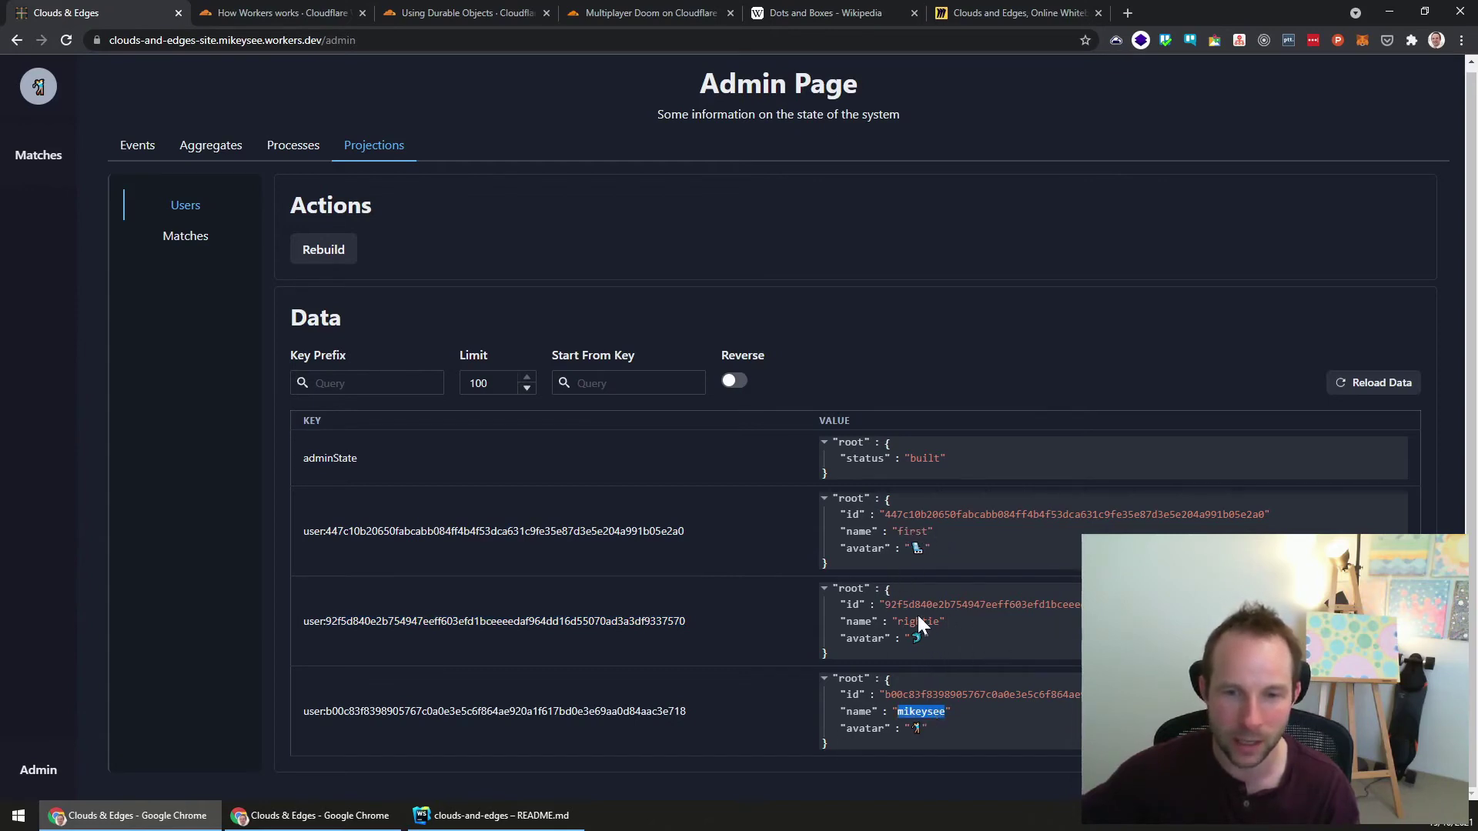
{"action": "double_click", "coordinate": [918, 622]}
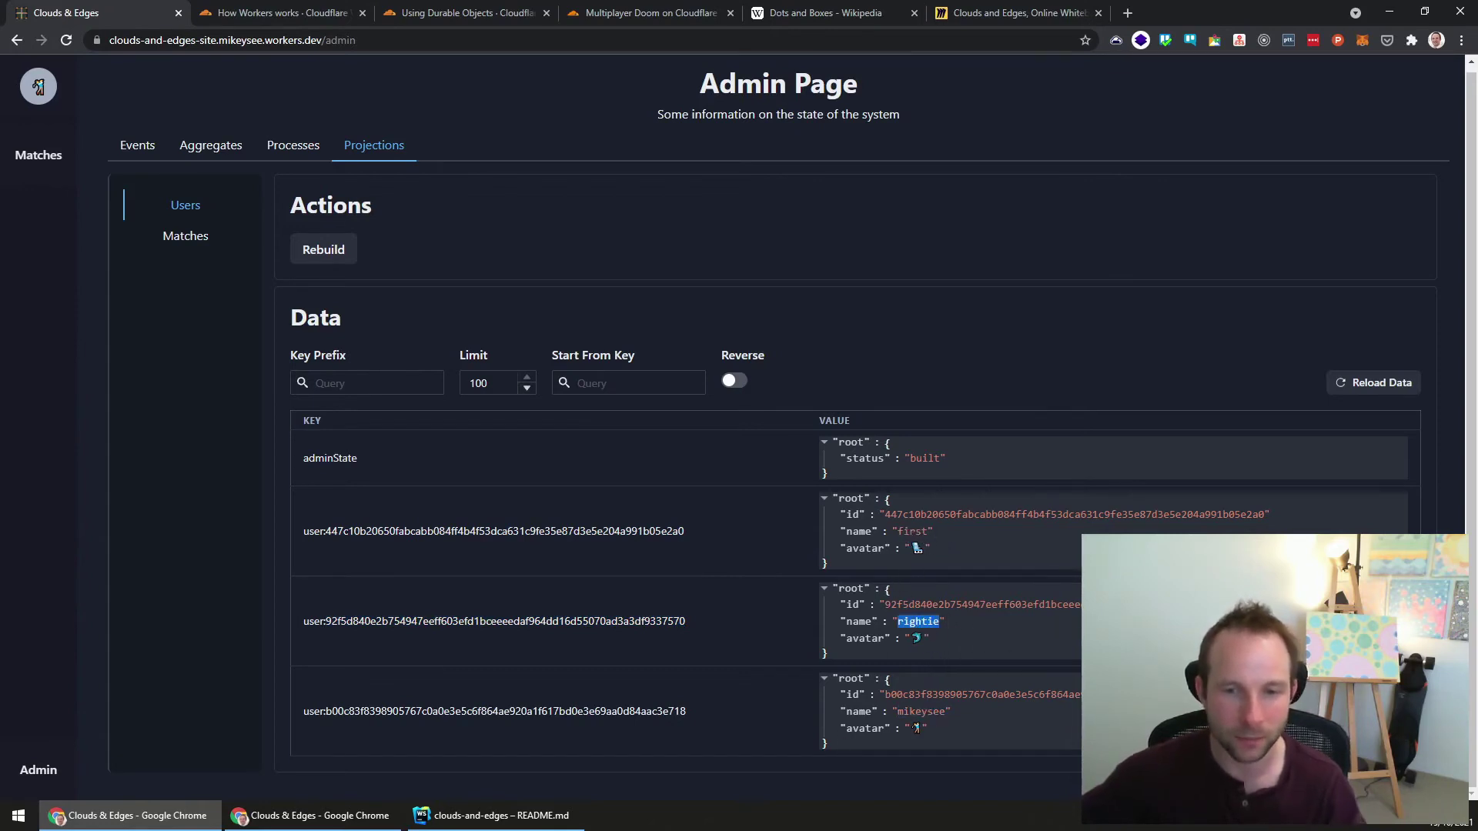
{"action": "double_click", "coordinate": [921, 712]}
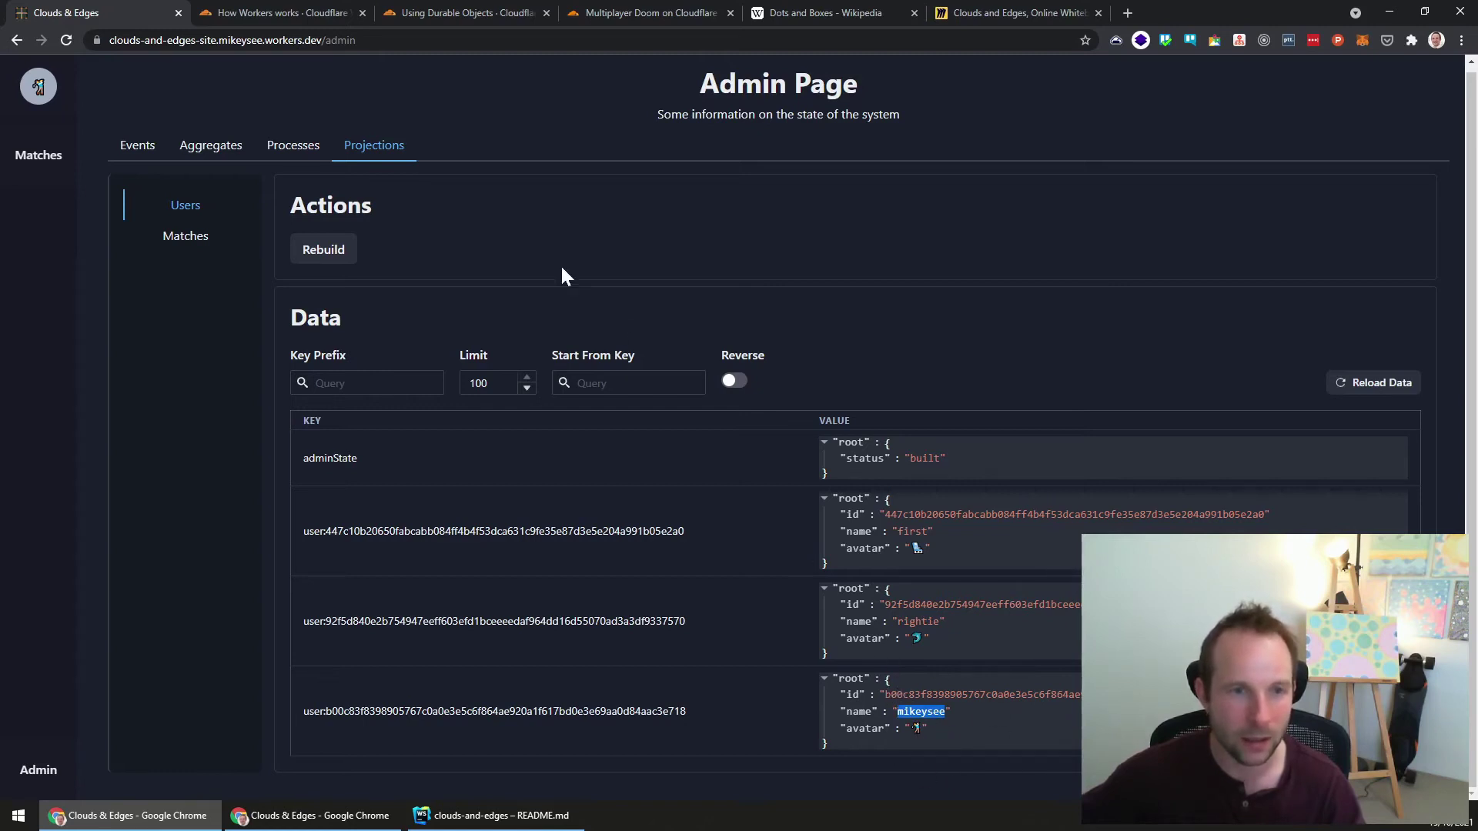
Open the data of the Matches projection
{"action": "left_click", "coordinate": [339, 382]}
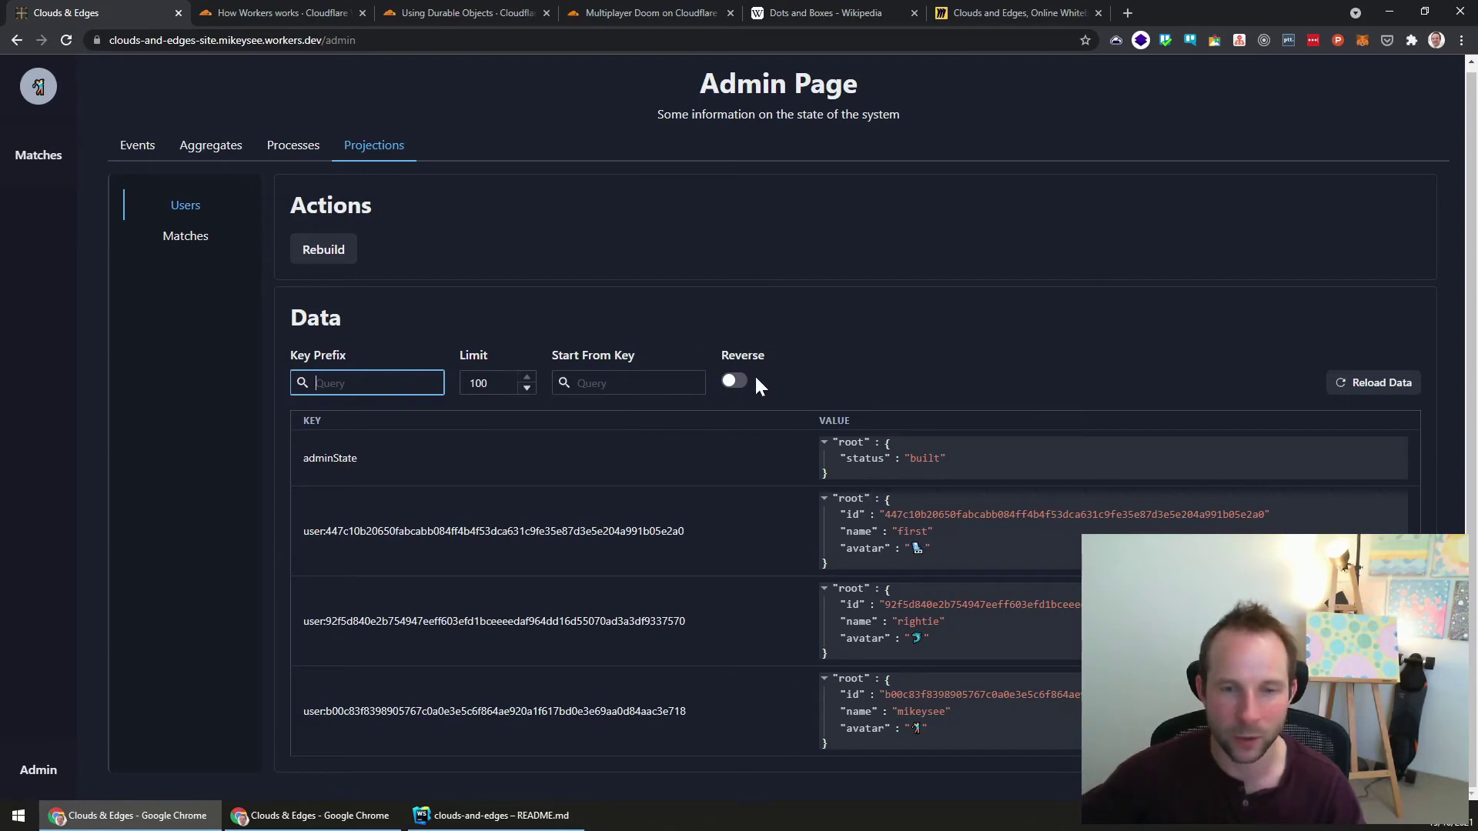
{"action": "left_click", "coordinate": [214, 243]}
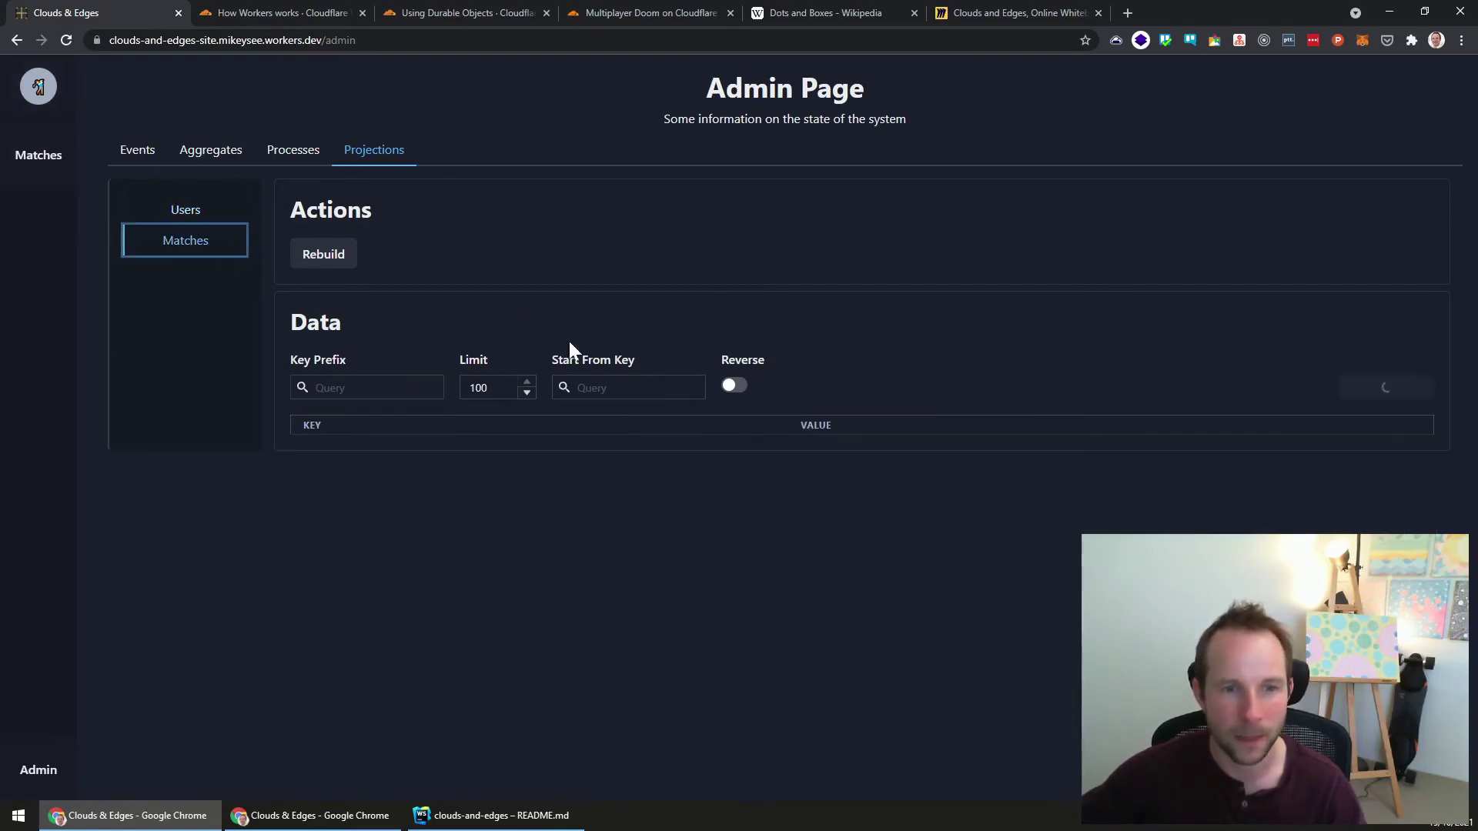
Examine the Matches projection's match records, including settings, players and turns, and highlight the ID in the key of the match containing turns
{"action": "scroll", "coordinate": [861, 537], "scroll_direction": "down", "scroll_amount": 3}
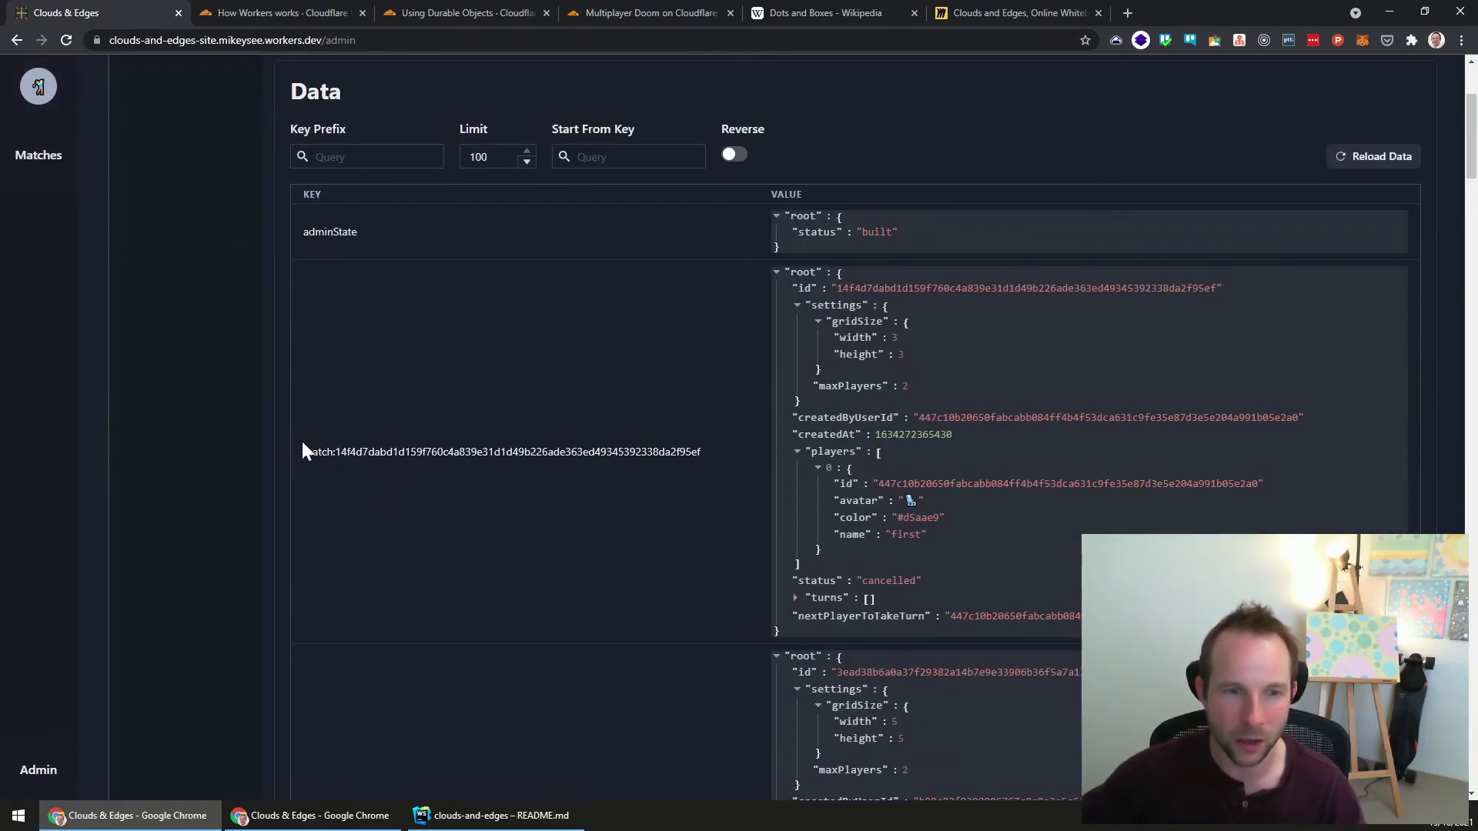
{"action": "scroll", "coordinate": [670, 365], "scroll_direction": "up", "scroll_amount": 1}
{"action": "scroll", "coordinate": [909, 370], "scroll_direction": "down", "scroll_amount": 2}
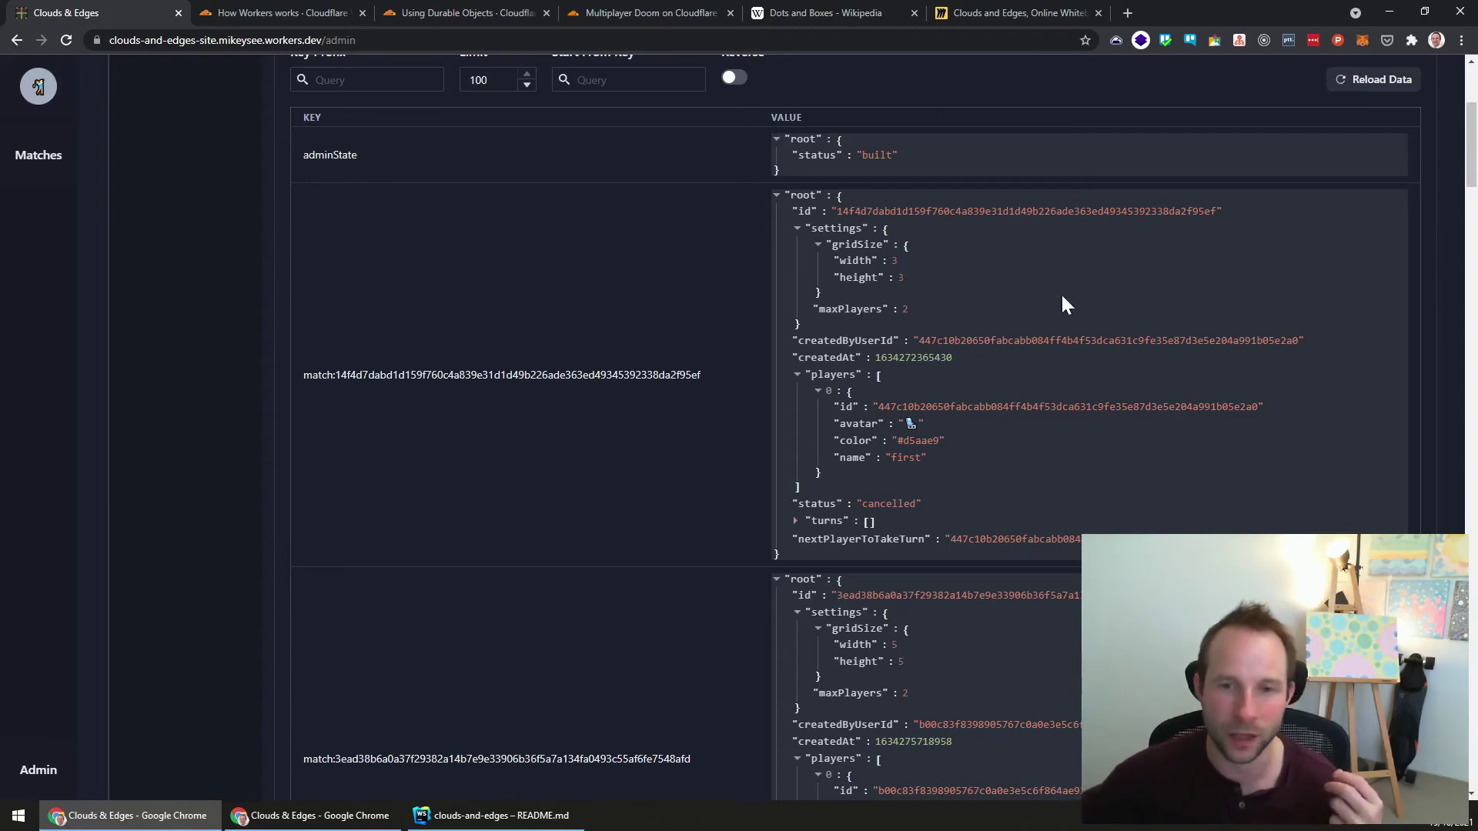
{"action": "scroll", "coordinate": [951, 462], "scroll_direction": "down", "scroll_amount": 4}
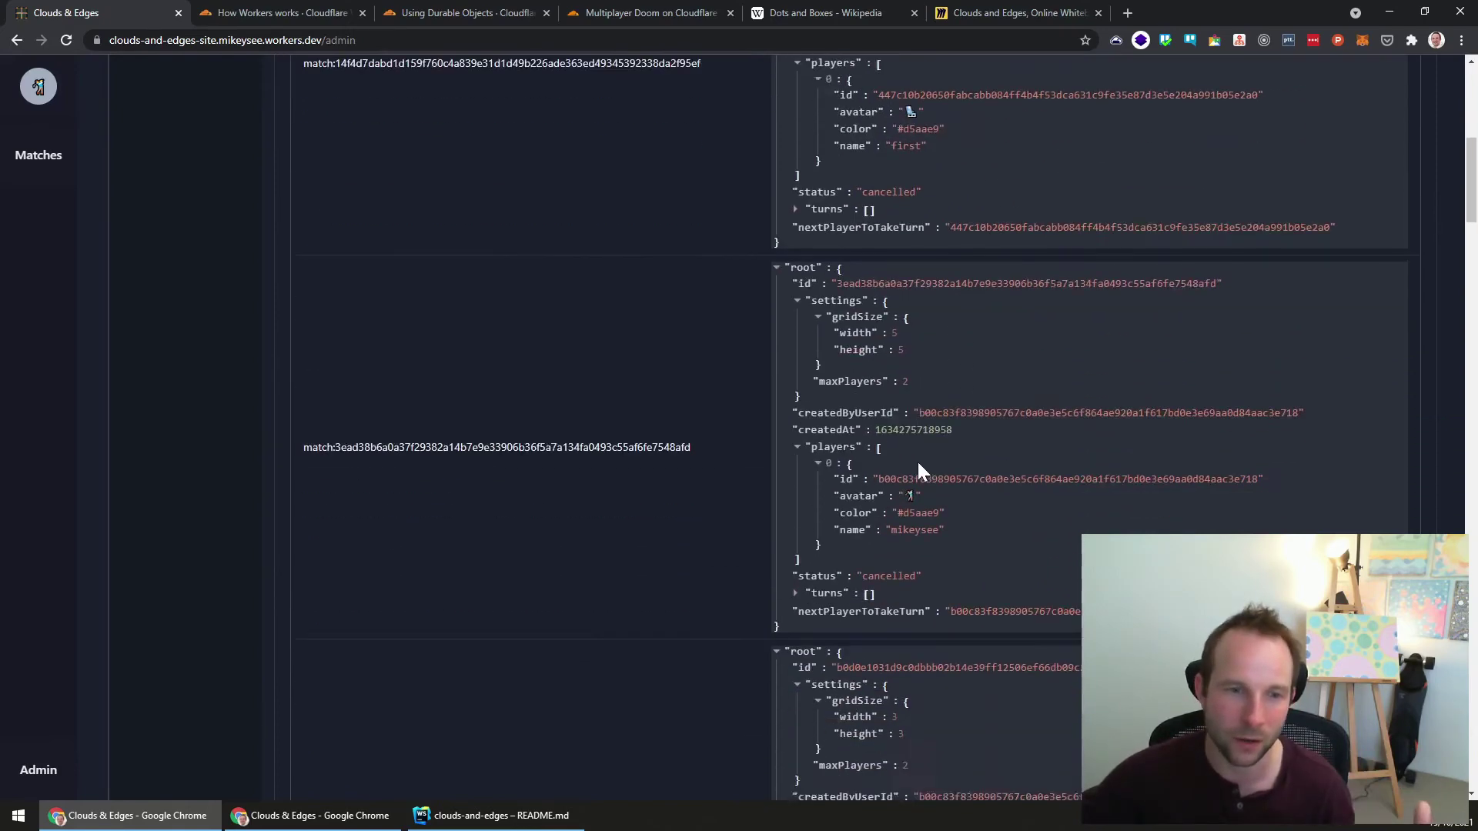
{"action": "scroll", "coordinate": [908, 458], "scroll_direction": "down", "scroll_amount": 20}
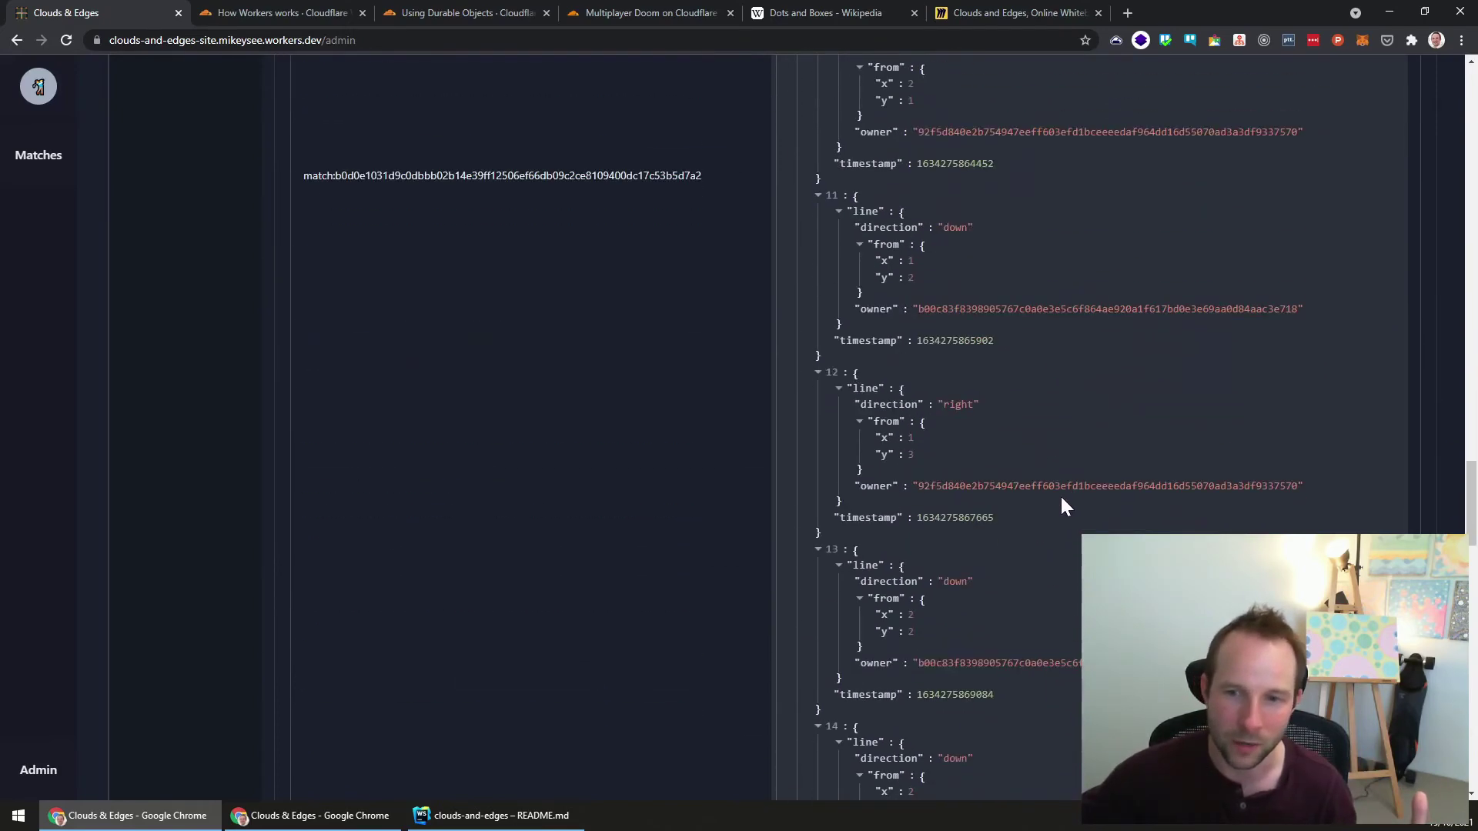
{"action": "scroll", "coordinate": [531, 397], "scroll_direction": "up", "scroll_amount": 2}
{"action": "left_click_drag", "start_coordinate": [336, 330], "coordinate": [708, 343]}
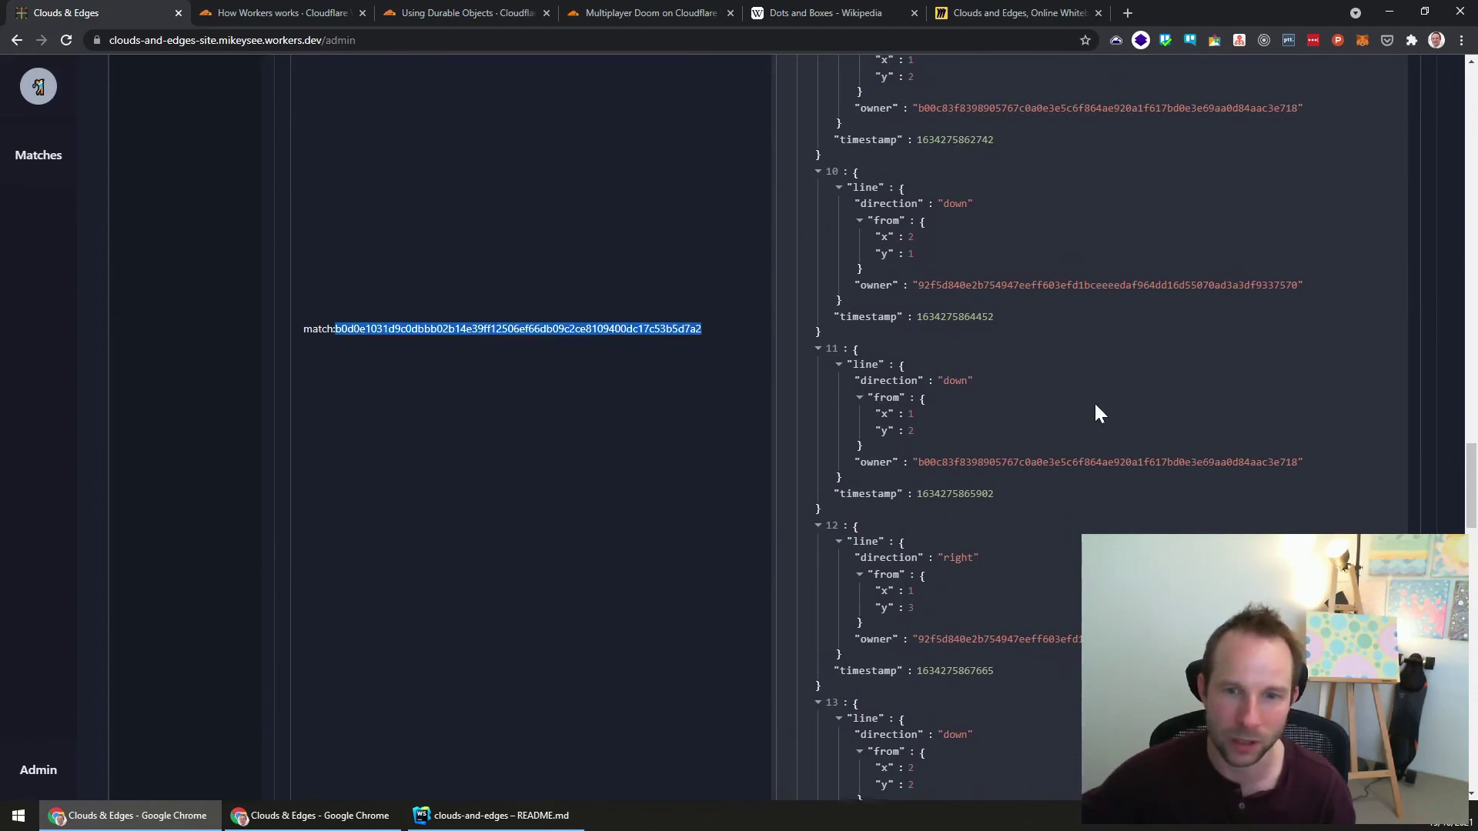
Examine the winner of the last match record and the match lists stored under the player keys in the Matches projection
{"action": "scroll", "coordinate": [1093, 404], "scroll_direction": "down", "scroll_amount": 16}
{"action": "scroll", "coordinate": [868, 292], "scroll_direction": "down", "scroll_amount": 12}
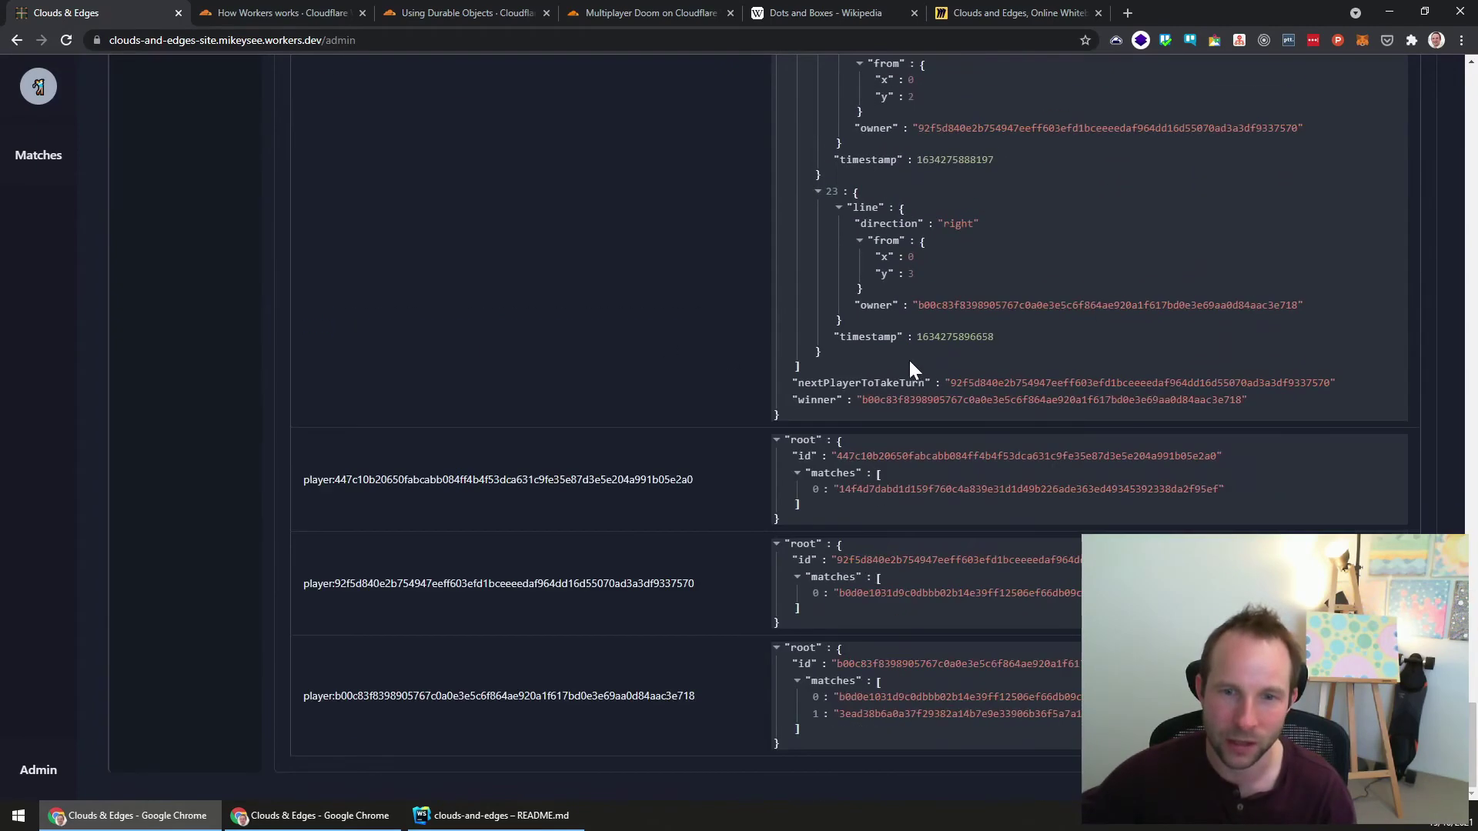
{"action": "scroll", "coordinate": [939, 332], "scroll_direction": "up", "scroll_amount": 10}
{"action": "scroll", "coordinate": [1001, 254], "scroll_direction": "down", "scroll_amount": 12}
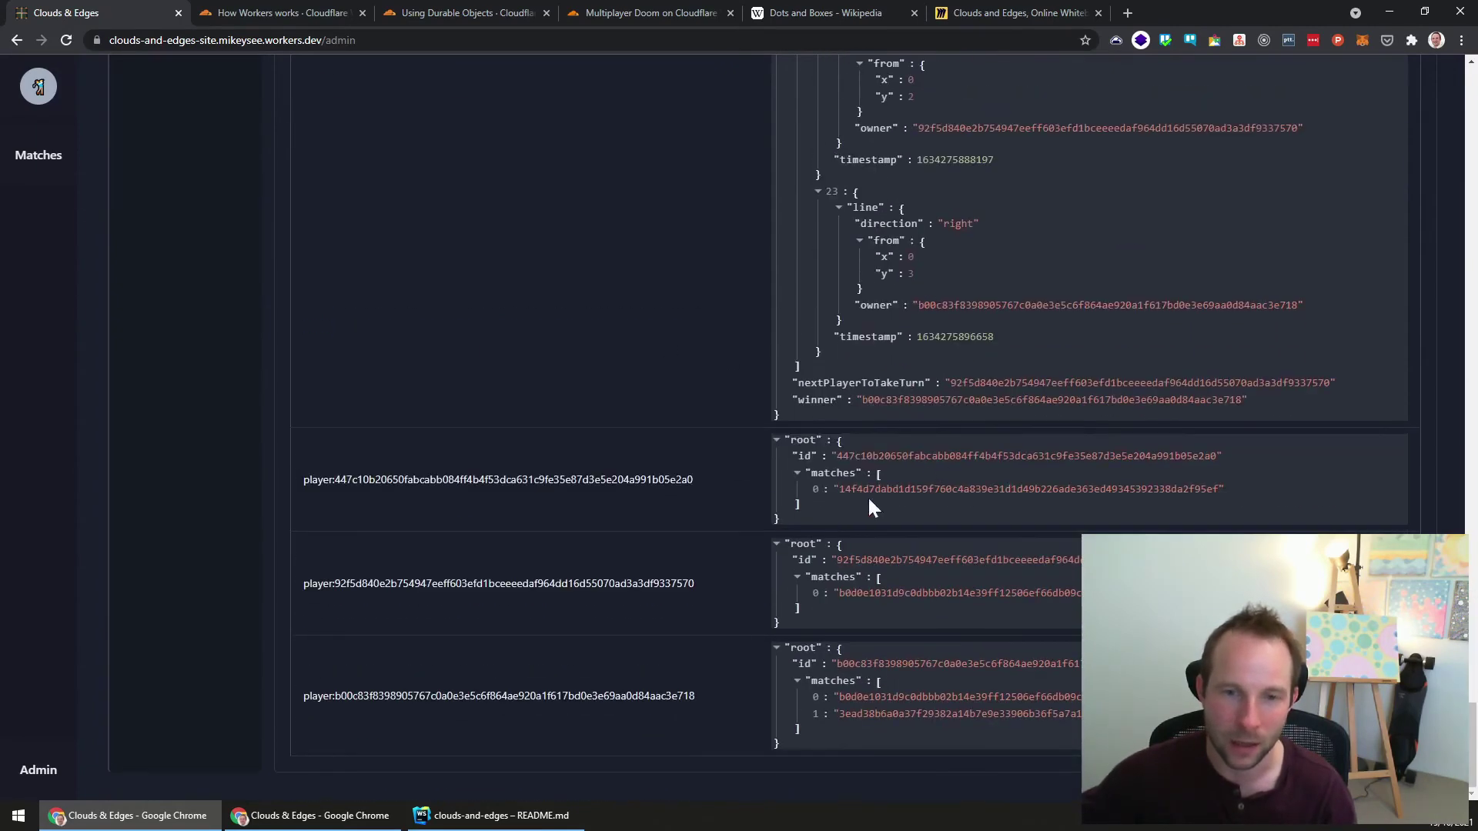
{"action": "scroll", "coordinate": [982, 521], "scroll_direction": "up", "scroll_amount": 20}
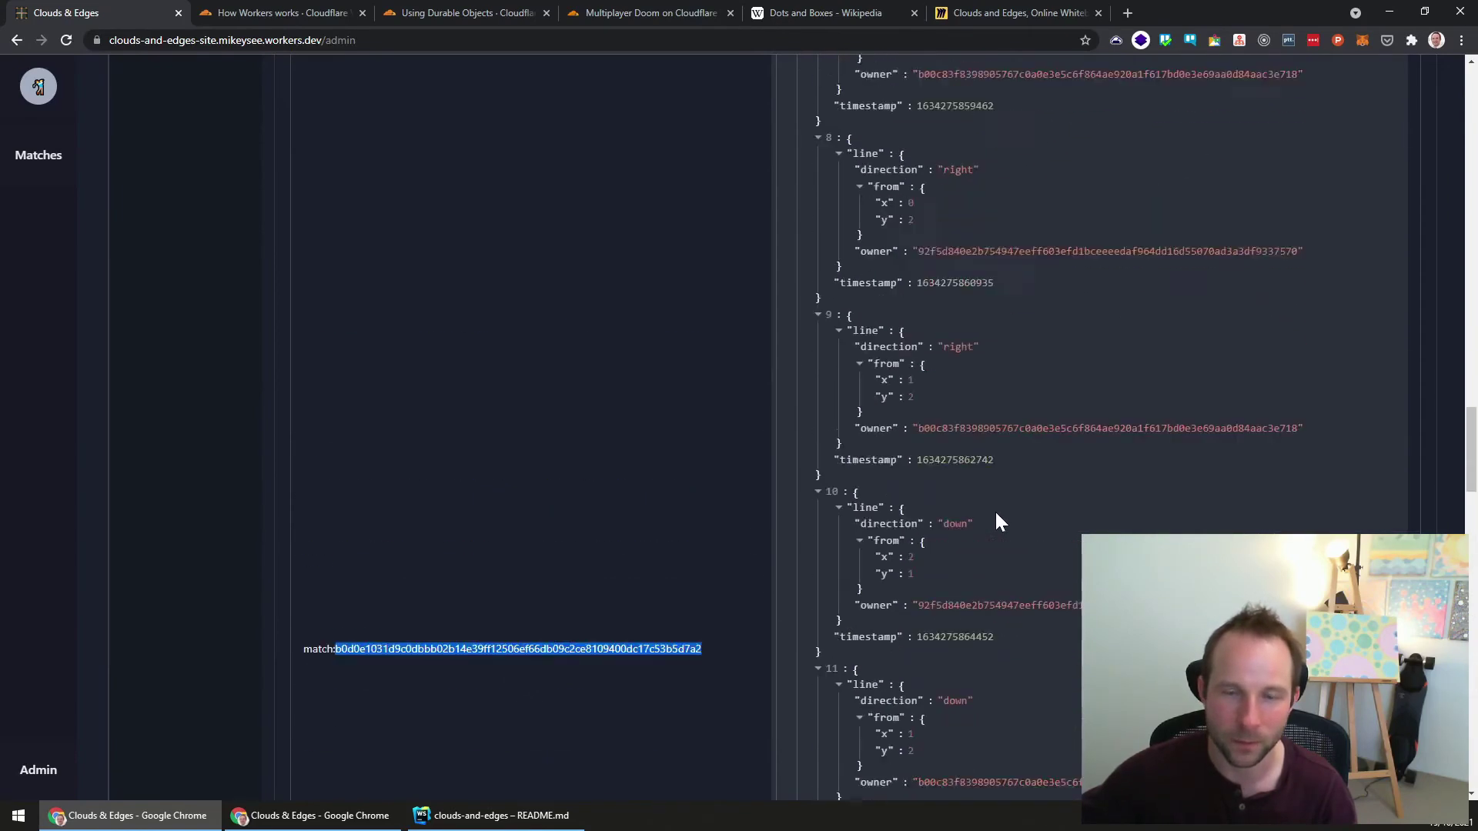
{"action": "scroll", "coordinate": [997, 515], "scroll_direction": "up", "scroll_amount": 20}
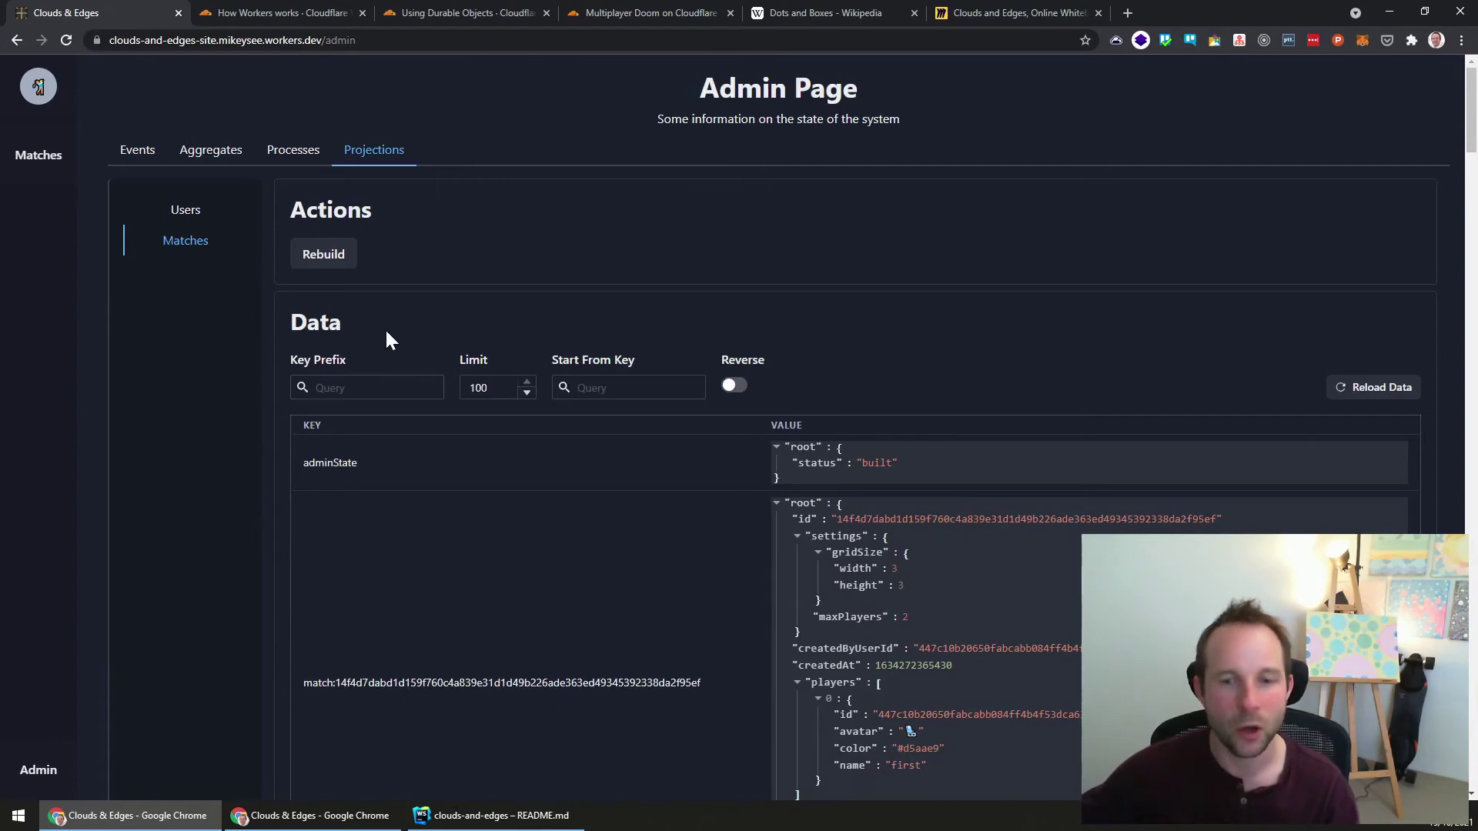
Open the Processes data and examine the adminState and user records of the MatchCreation process
{"action": "left_click", "coordinate": [294, 156]}
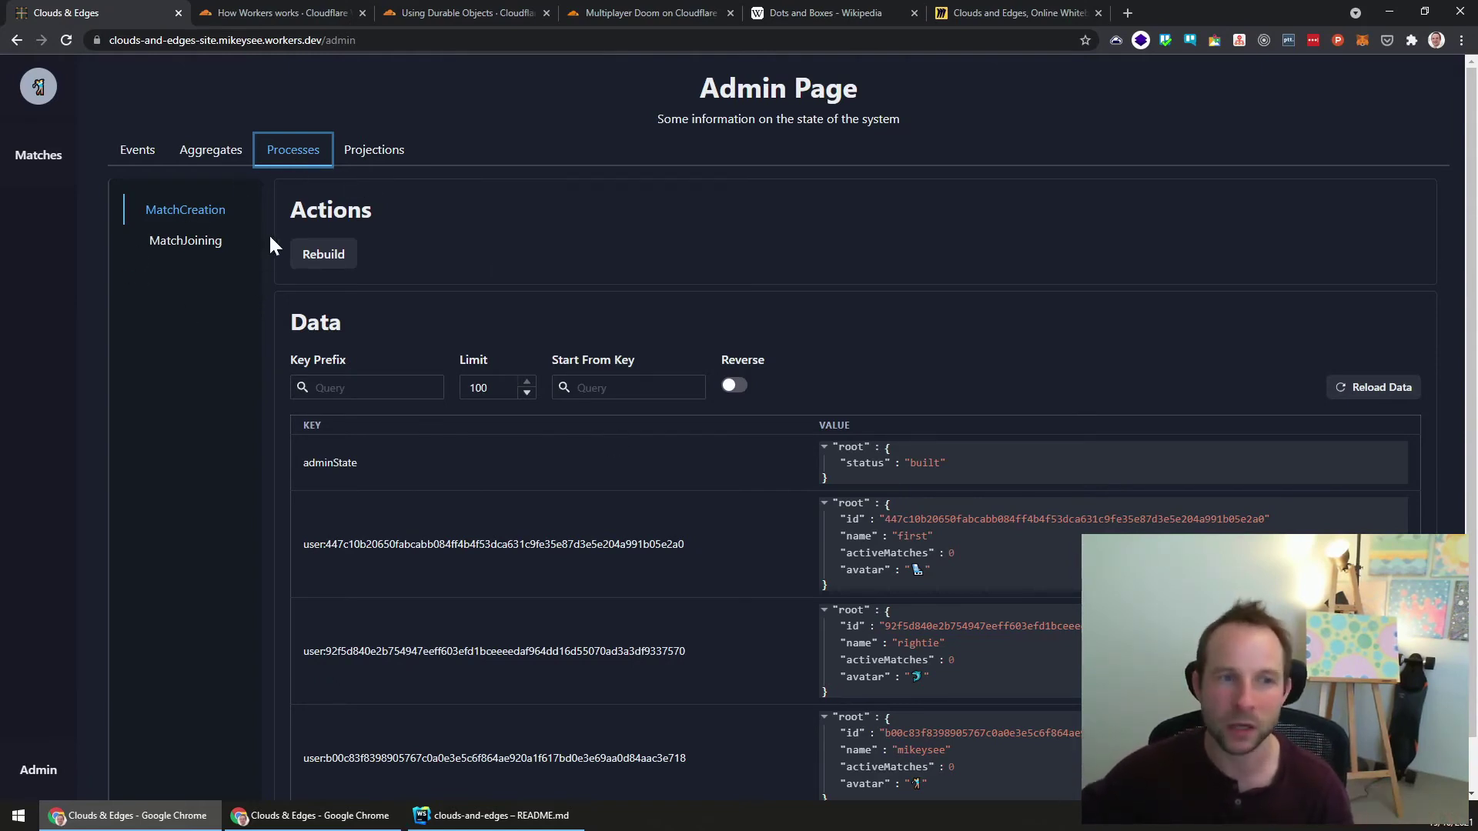
{"action": "left_click", "coordinate": [189, 243]}
{"action": "left_click", "coordinate": [193, 215]}
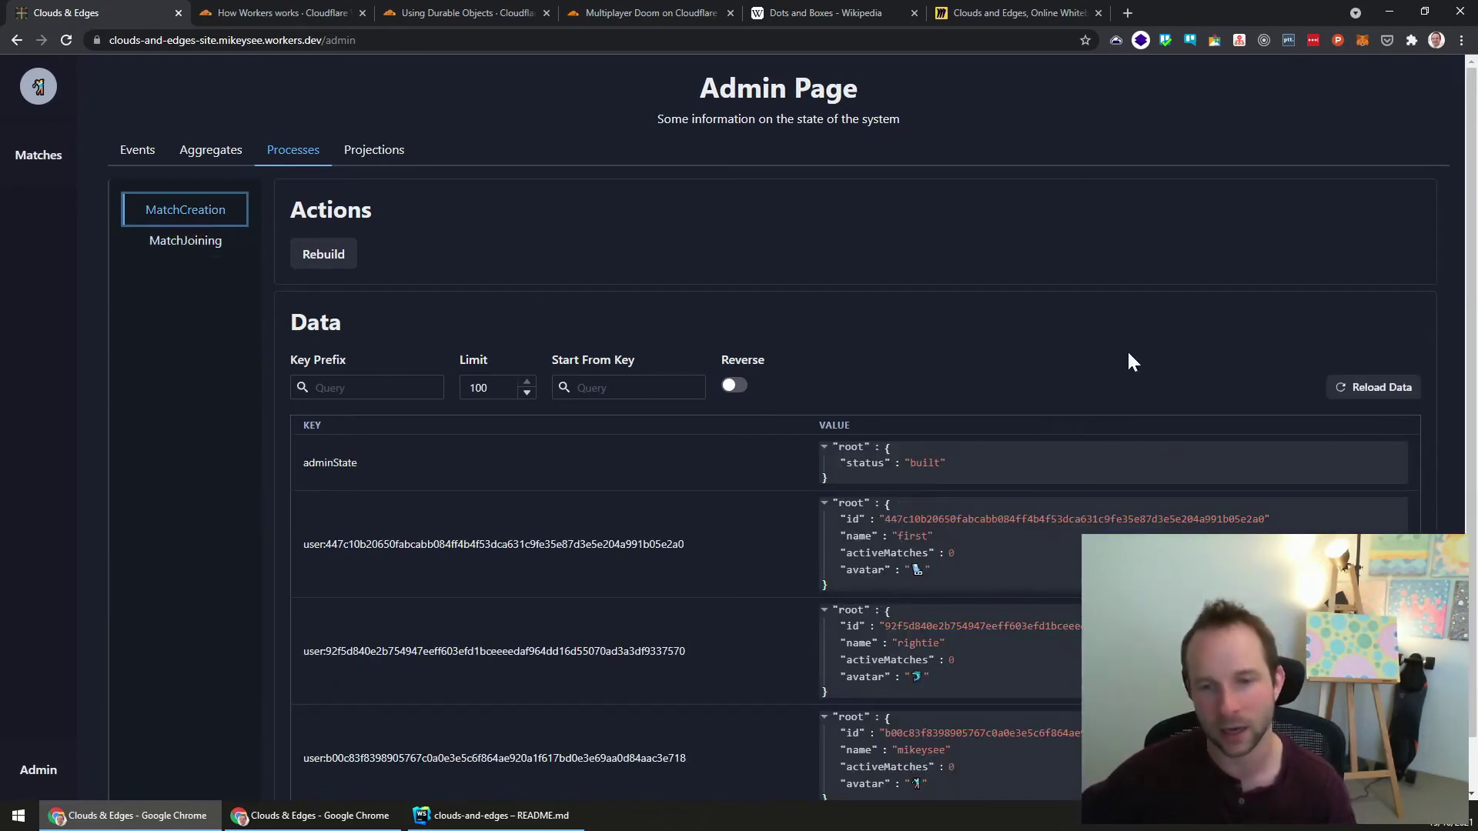
{"action": "scroll", "coordinate": [1107, 349], "scroll_direction": "down", "scroll_amount": 1}
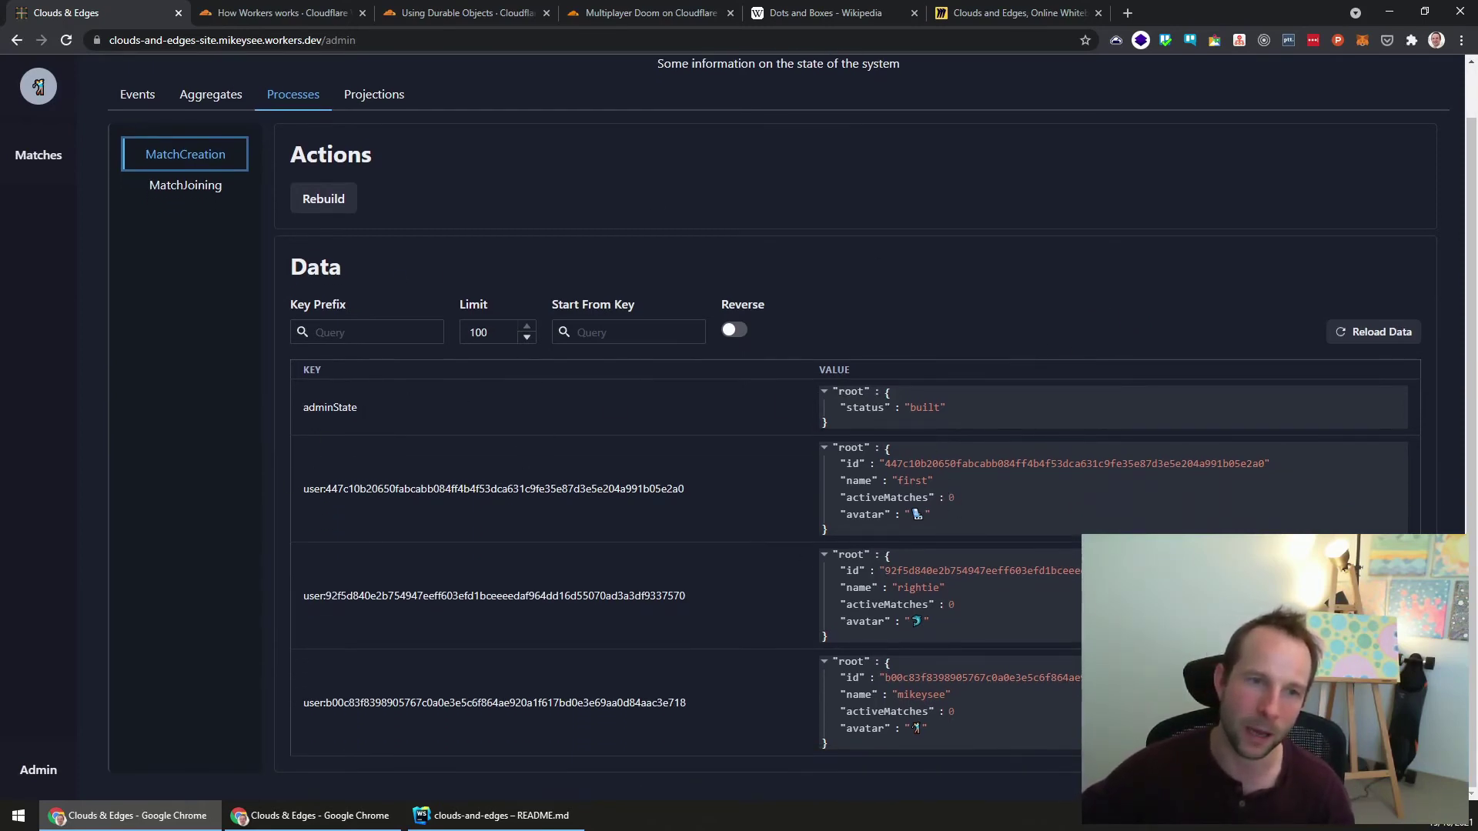
{"action": "scroll", "coordinate": [332, 185], "scroll_direction": "up", "scroll_amount": 1}
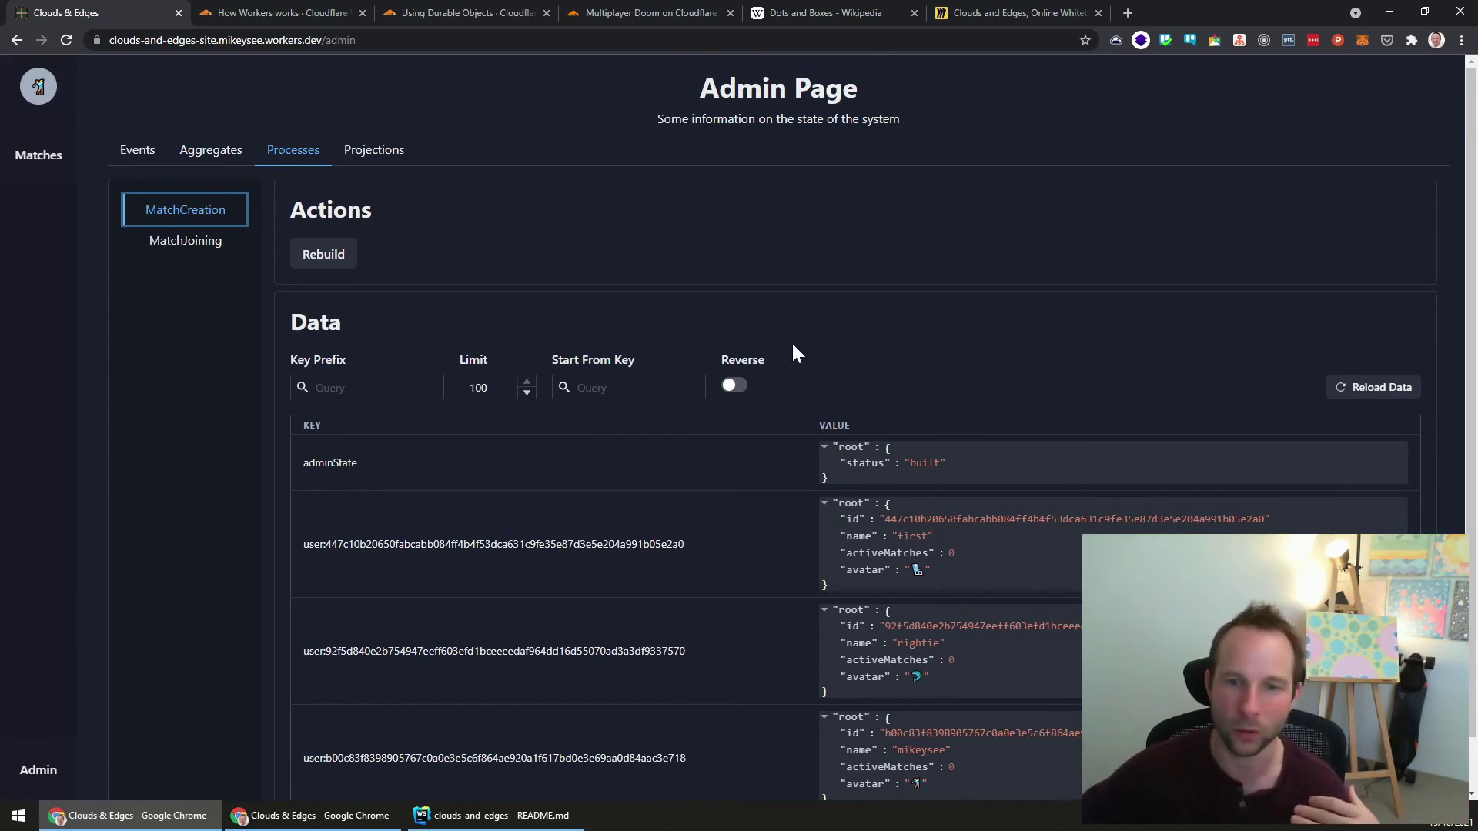
Open the MatchJoining process data and examine its stored user records
{"action": "left_click", "coordinate": [182, 245]}
{"action": "scroll", "coordinate": [853, 427], "scroll_direction": "down", "scroll_amount": 1}
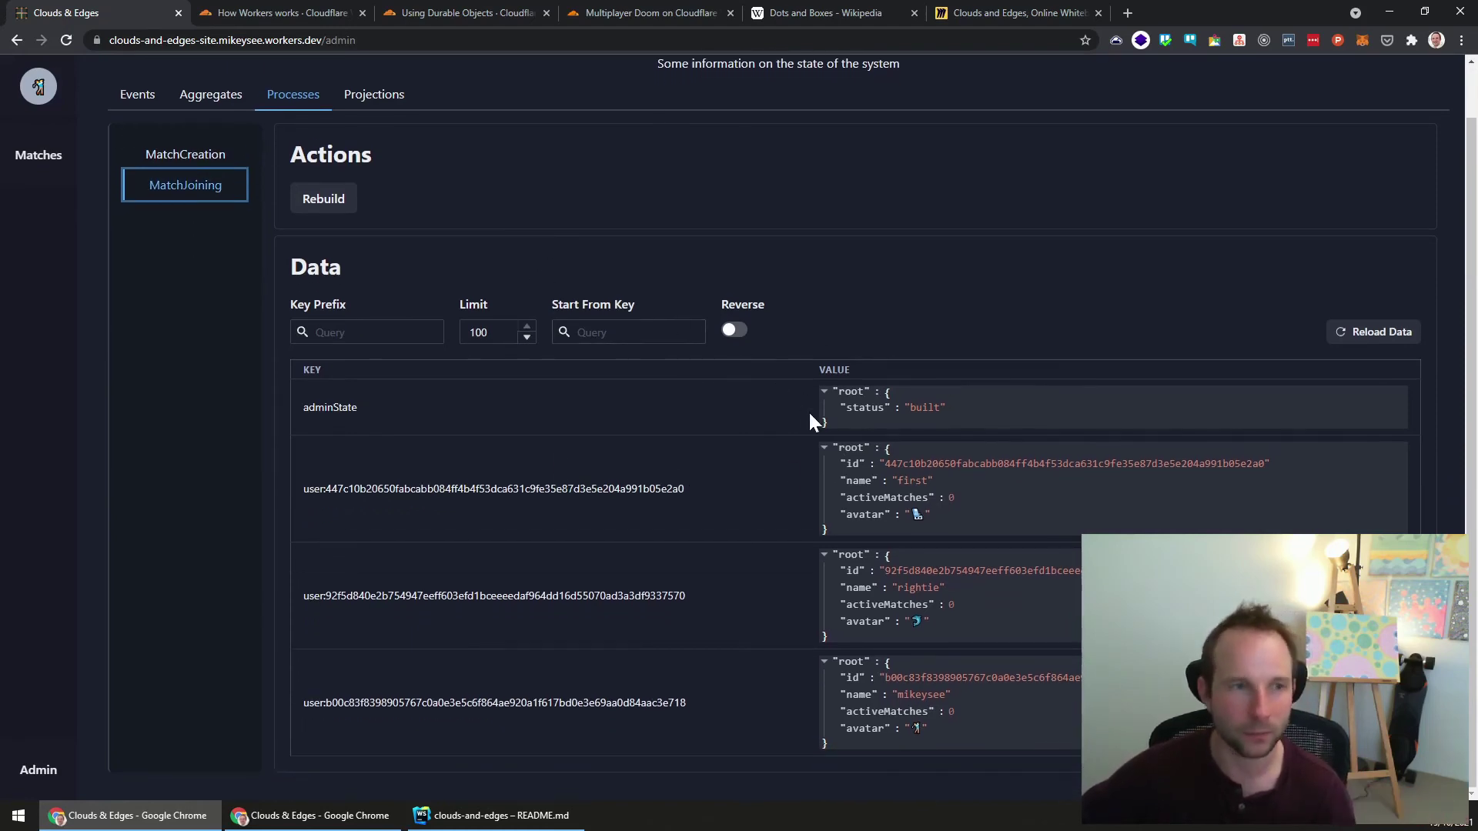
{"action": "scroll", "coordinate": [812, 412], "scroll_direction": "up", "scroll_amount": 1}
Open the Aggregates section and view the User and Match aggregate pages
{"action": "left_click", "coordinate": [213, 158]}
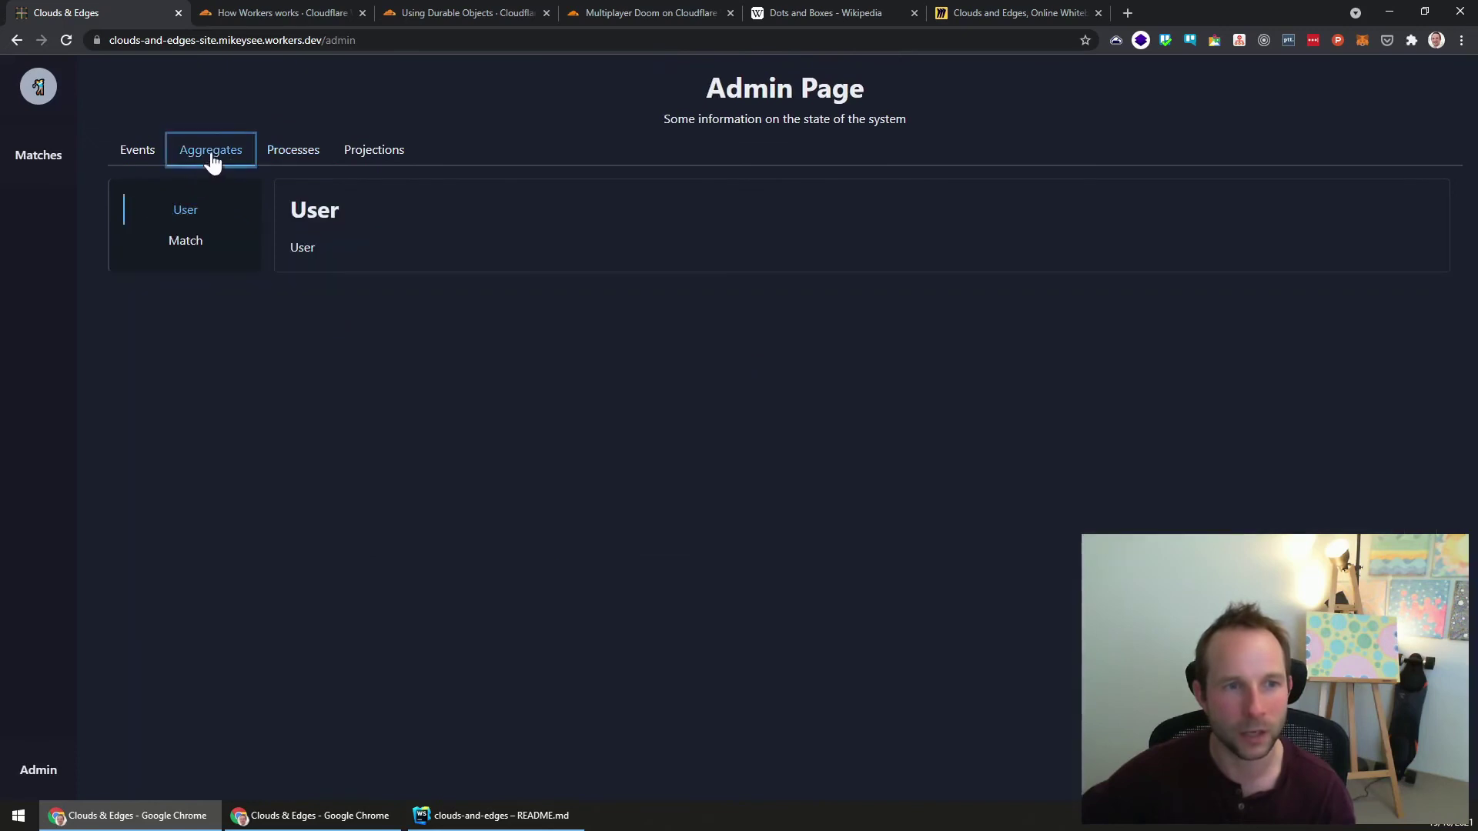
{"action": "left_click", "coordinate": [194, 240]}
{"action": "left_click", "coordinate": [188, 216]}
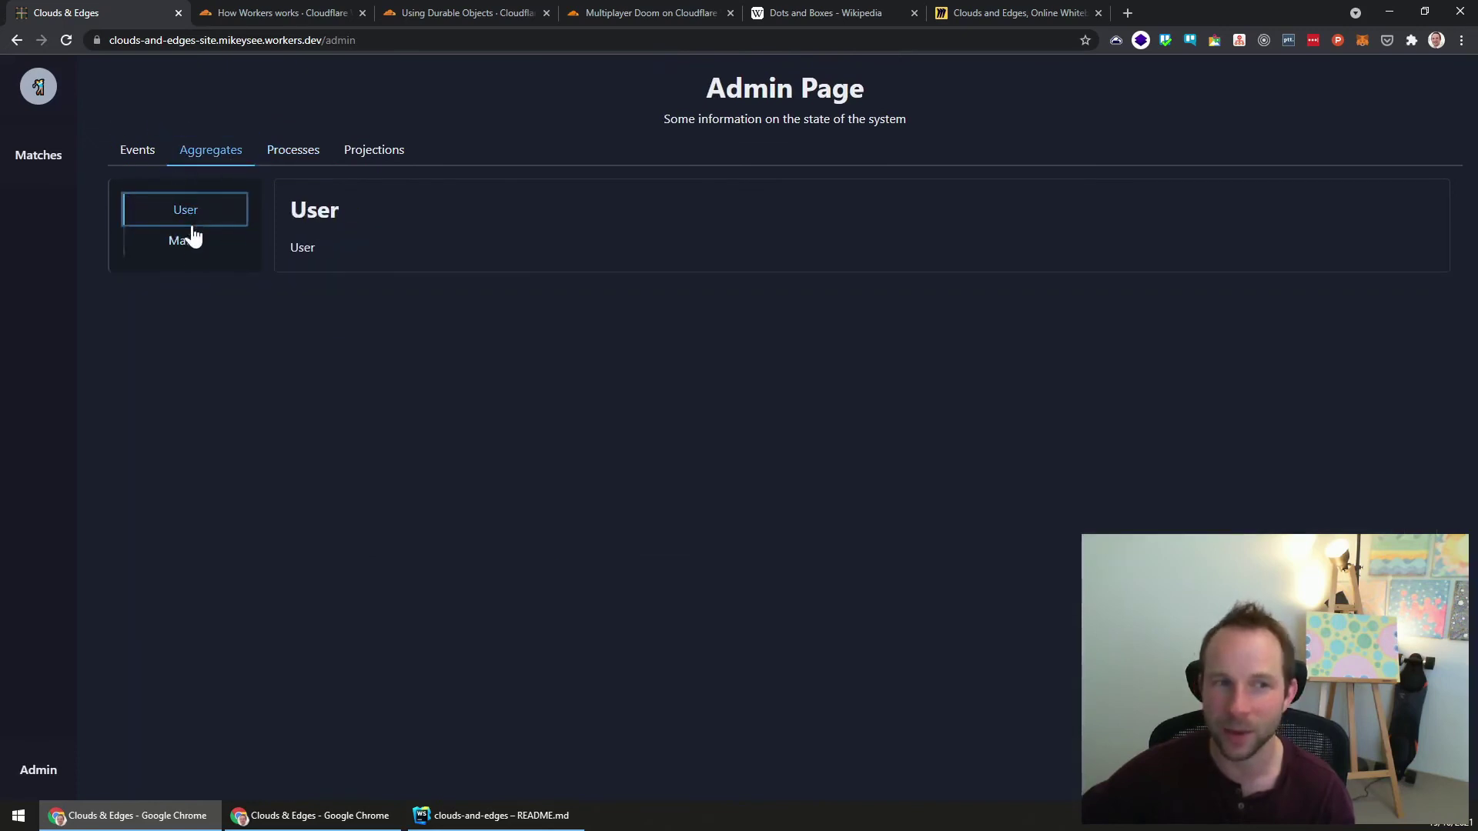
{"action": "left_click", "coordinate": [194, 242]}
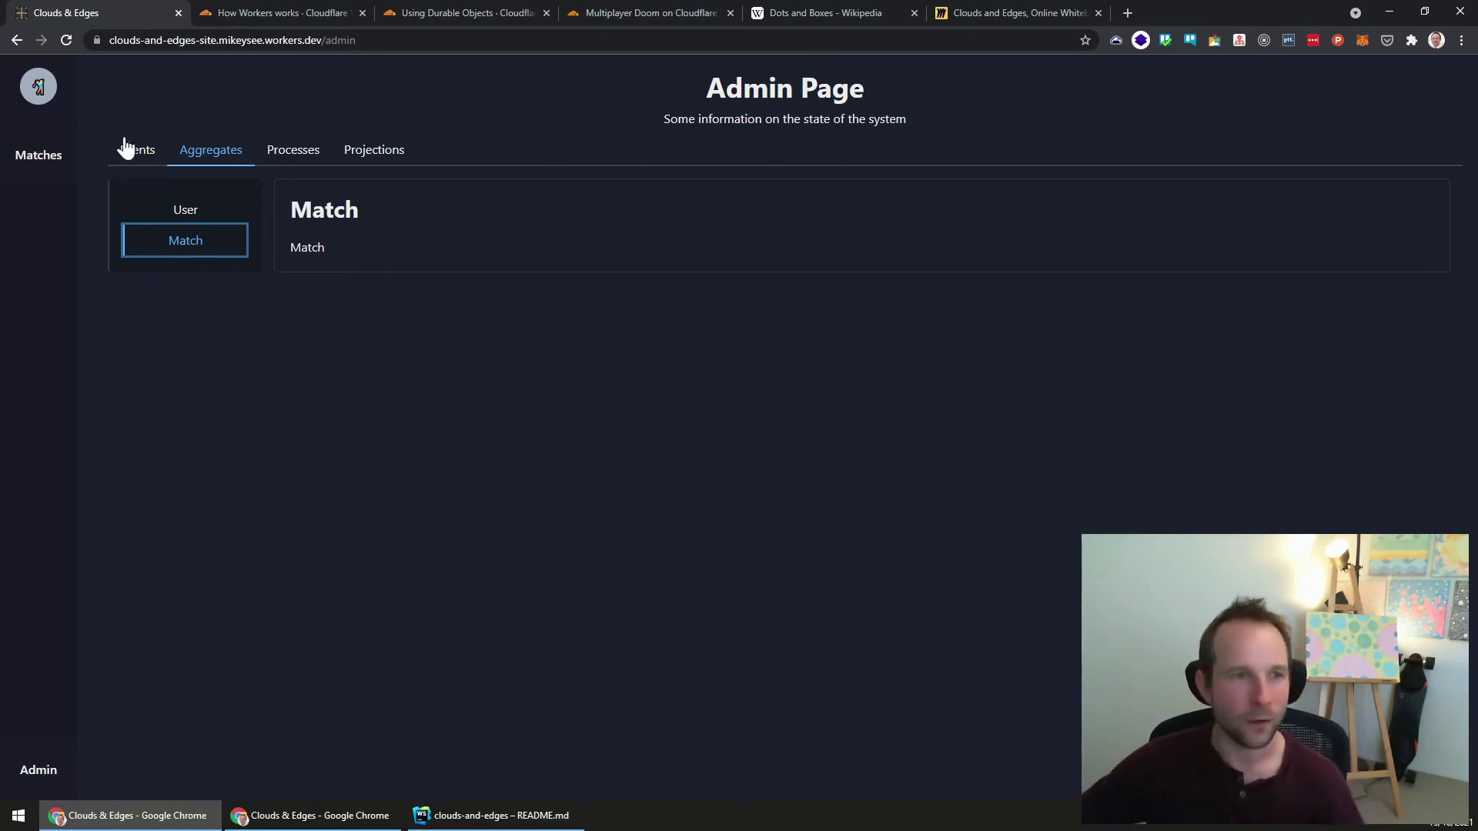
Switch to the Clouds and Edges Miro board and examine the High Level Event Flow diagram from the API requests to the Event Store
{"action": "left_click", "coordinate": [998, 10]}
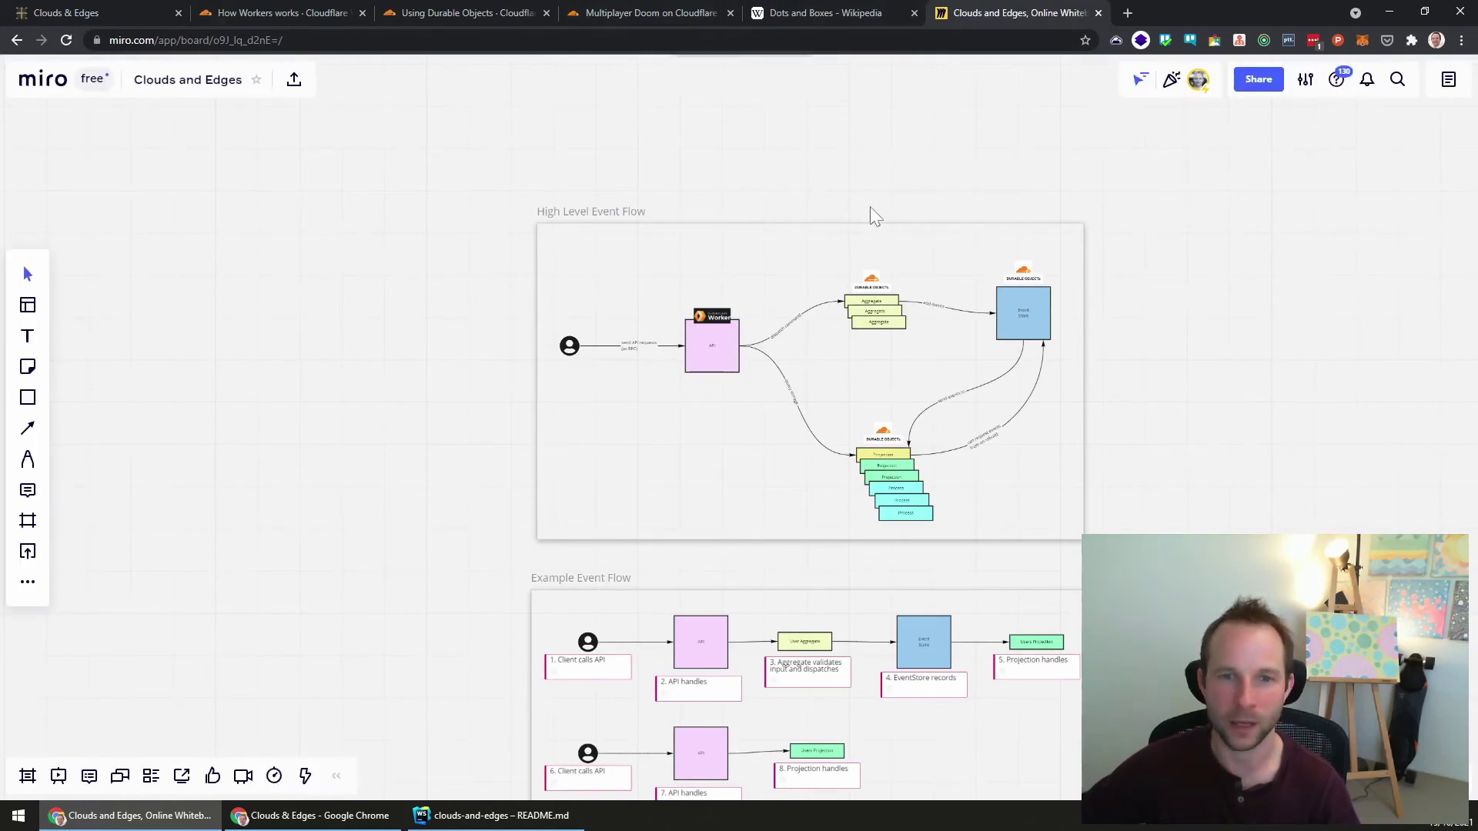
{"action": "scroll", "coordinate": [867, 211], "scroll_direction": "up", "scroll_amount": 5}
{"action": "scroll", "coordinate": [569, 235], "scroll_direction": "up", "scroll_amount": 3}
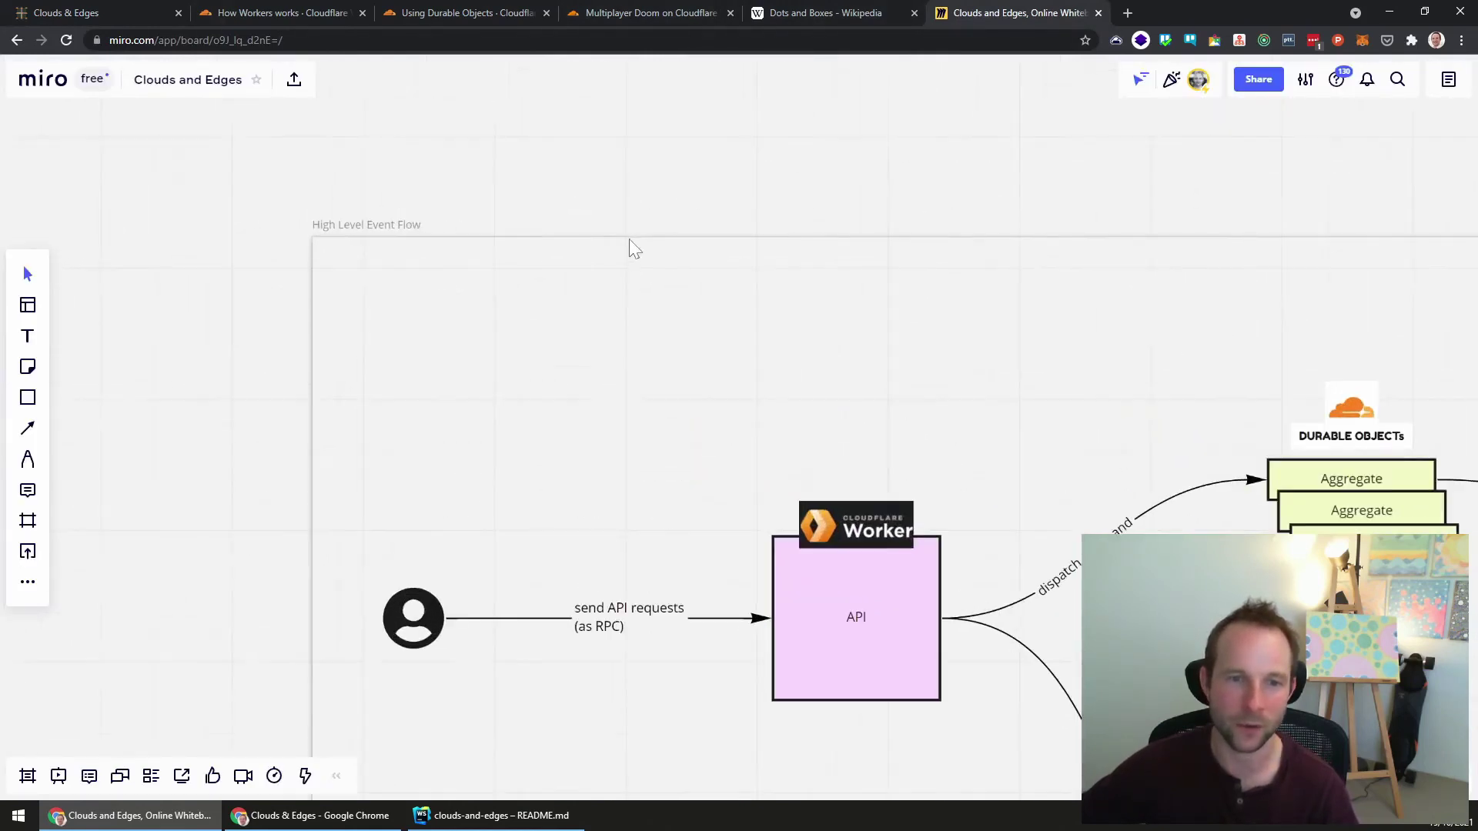
{"action": "scroll", "coordinate": [585, 254], "scroll_direction": "down", "scroll_amount": 3}
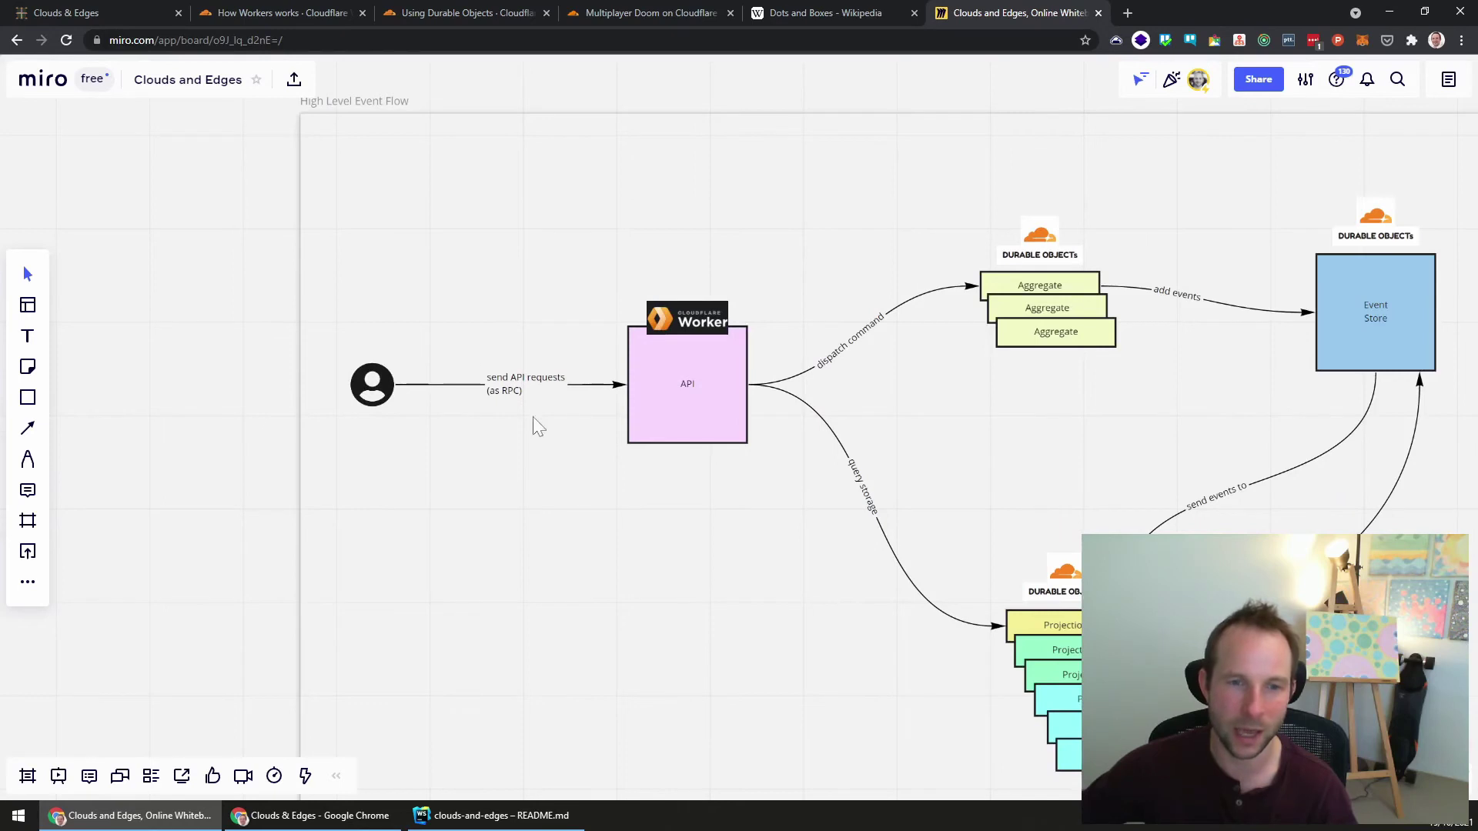
{"action": "scroll", "coordinate": [512, 406], "scroll_direction": "right", "scroll_amount": 4}
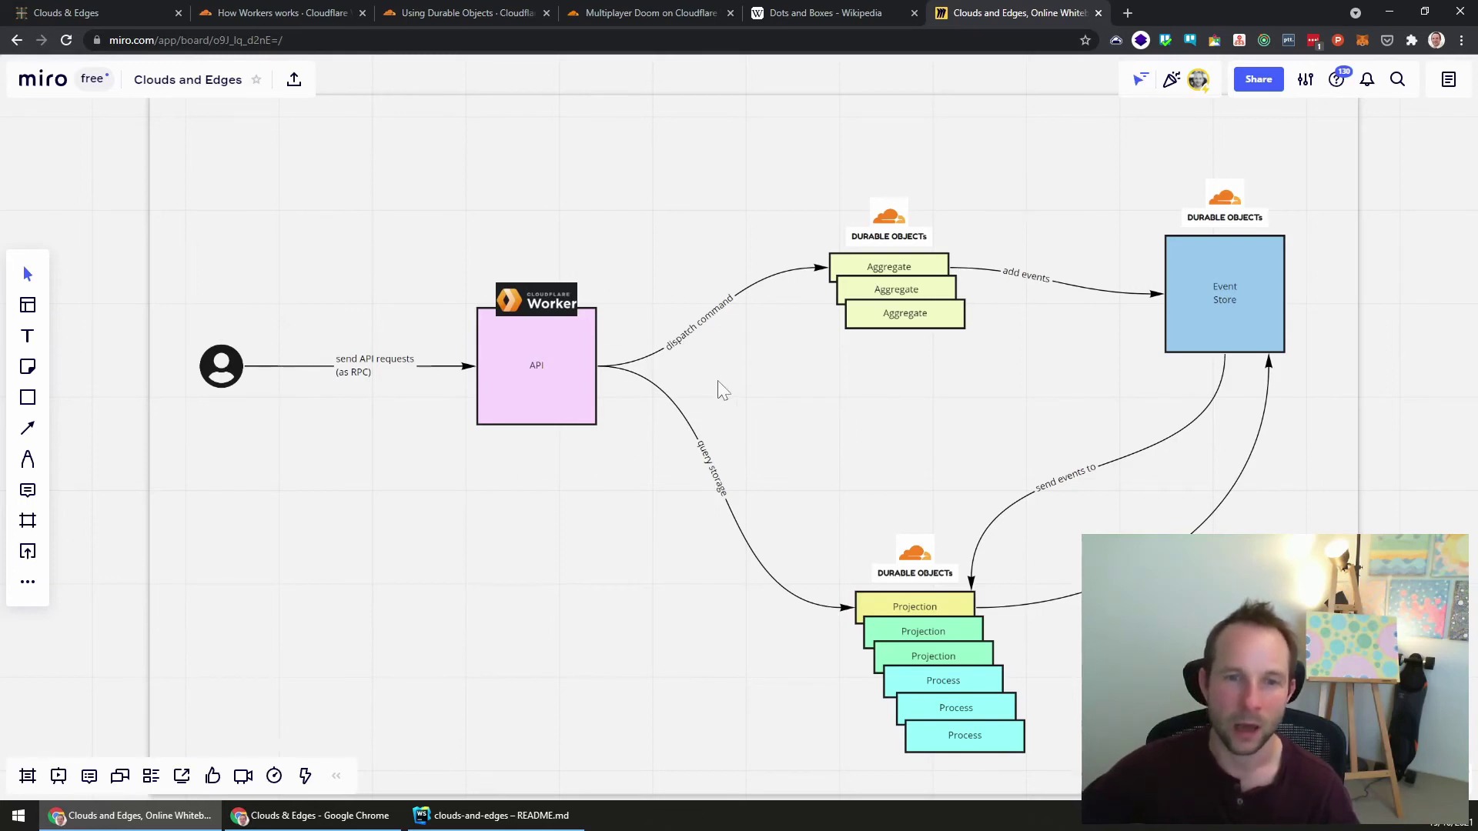
{"action": "scroll", "coordinate": [670, 381], "scroll_direction": "right", "scroll_amount": 3}
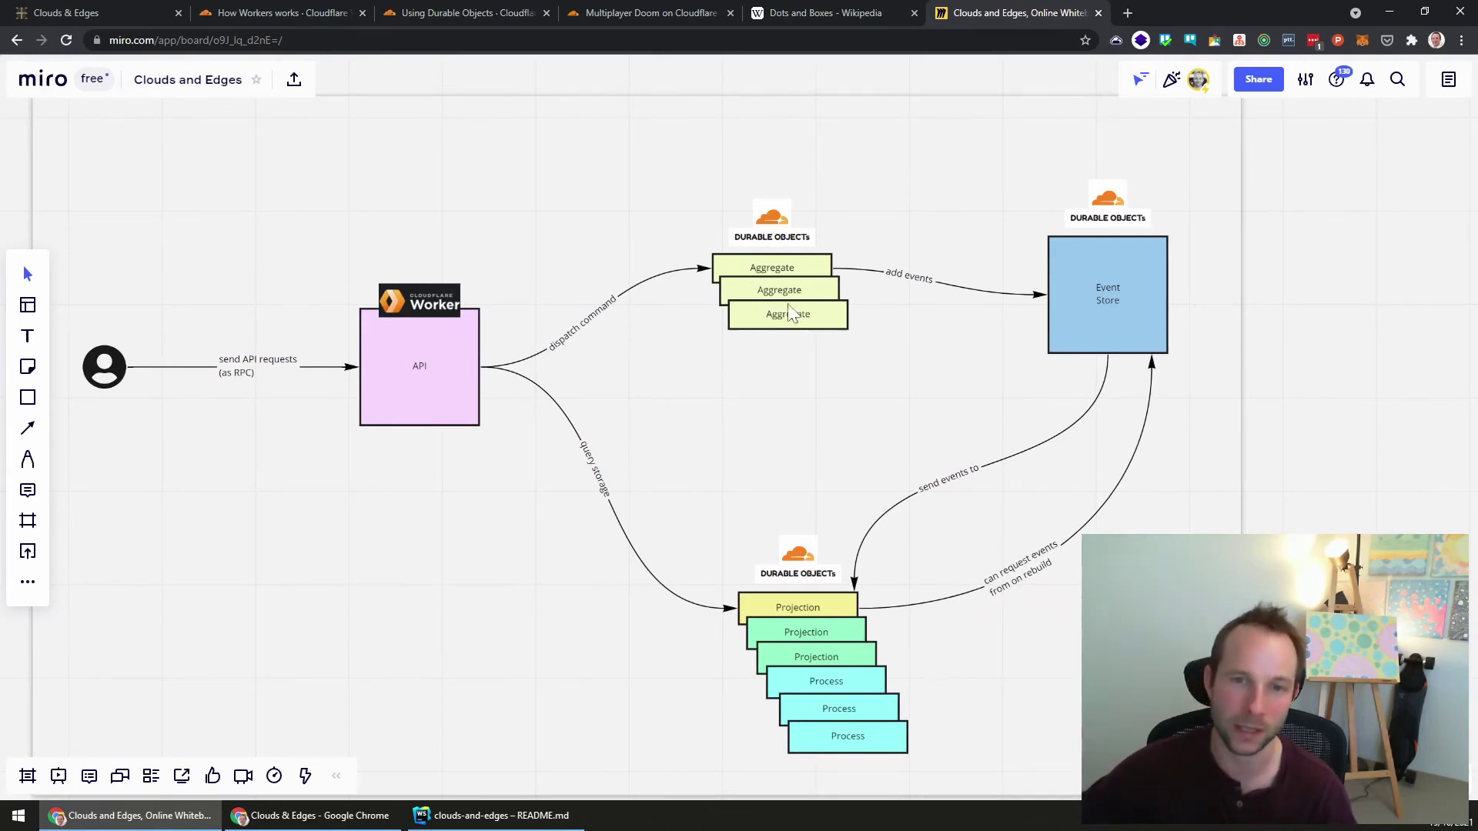
{"action": "scroll", "coordinate": [881, 352], "scroll_direction": "right", "scroll_amount": 3}
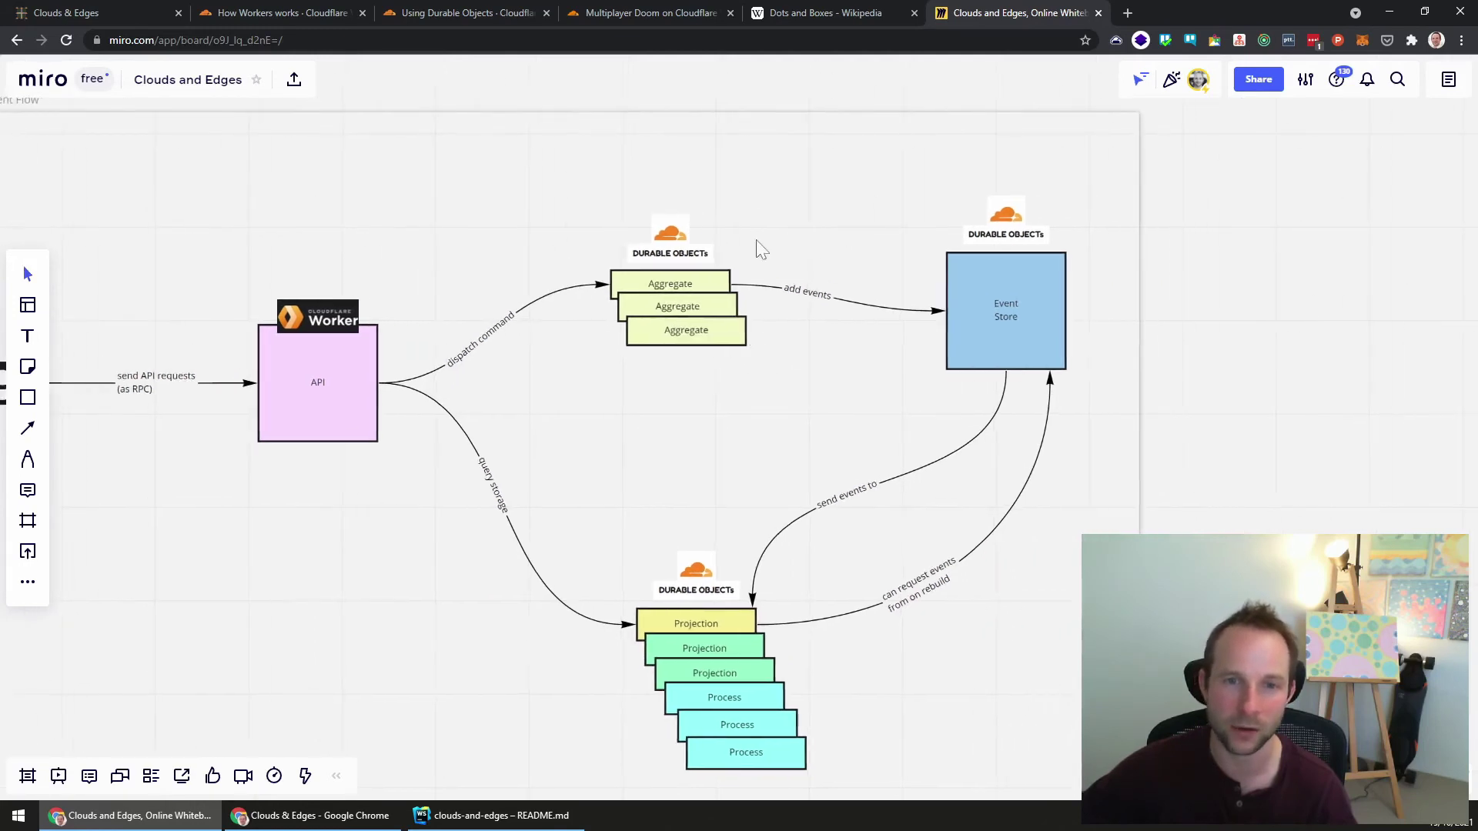